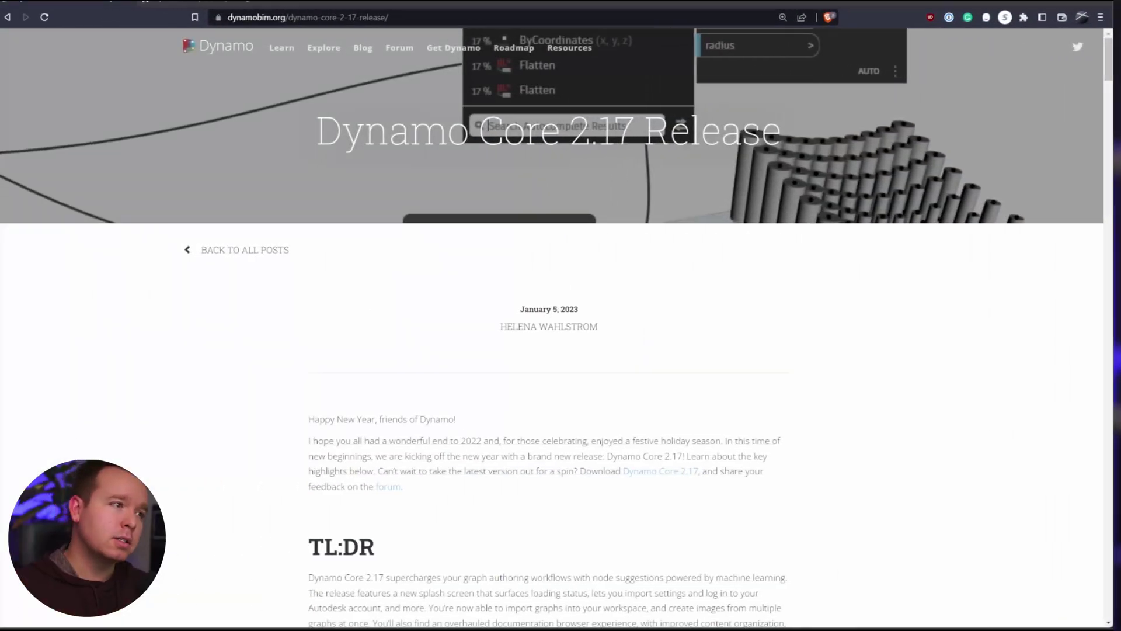
- Read the Dynamo Core 2.17 post past TL:DR and the new settings to Making a splash
scroll(131, 349, "down", 1)
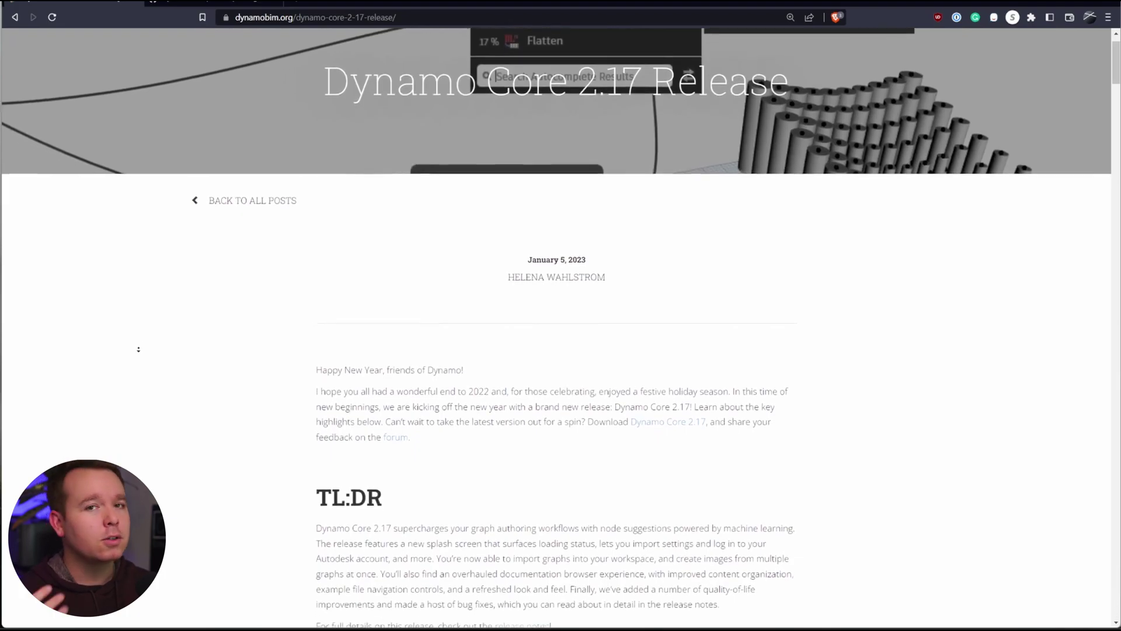
scroll(139, 349, "down", 1)
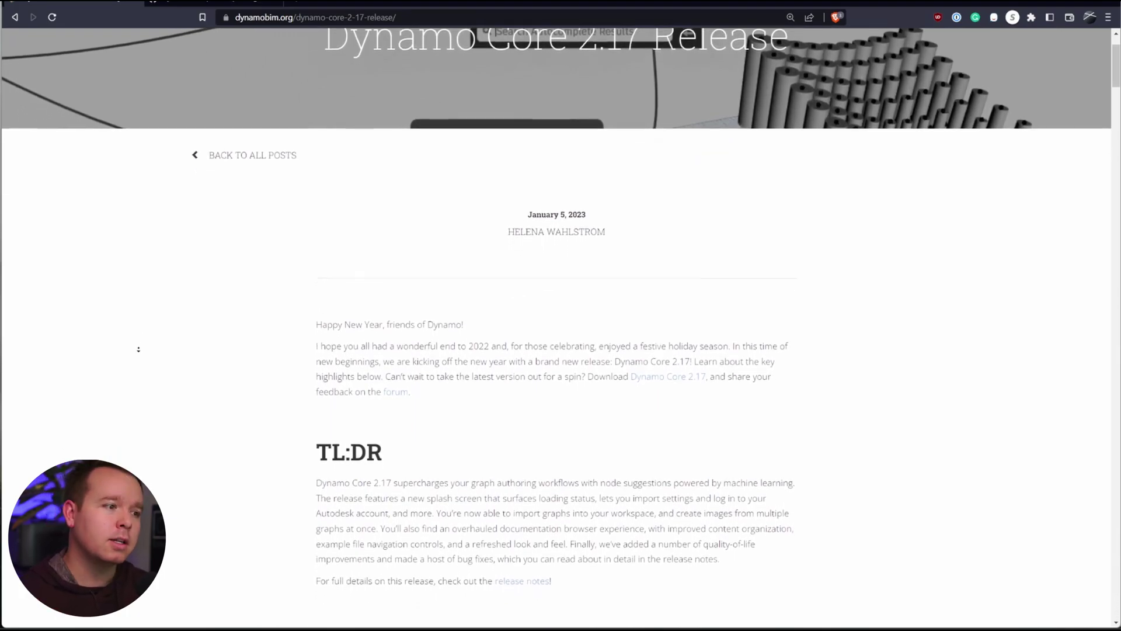
scroll(138, 349, "down", 1)
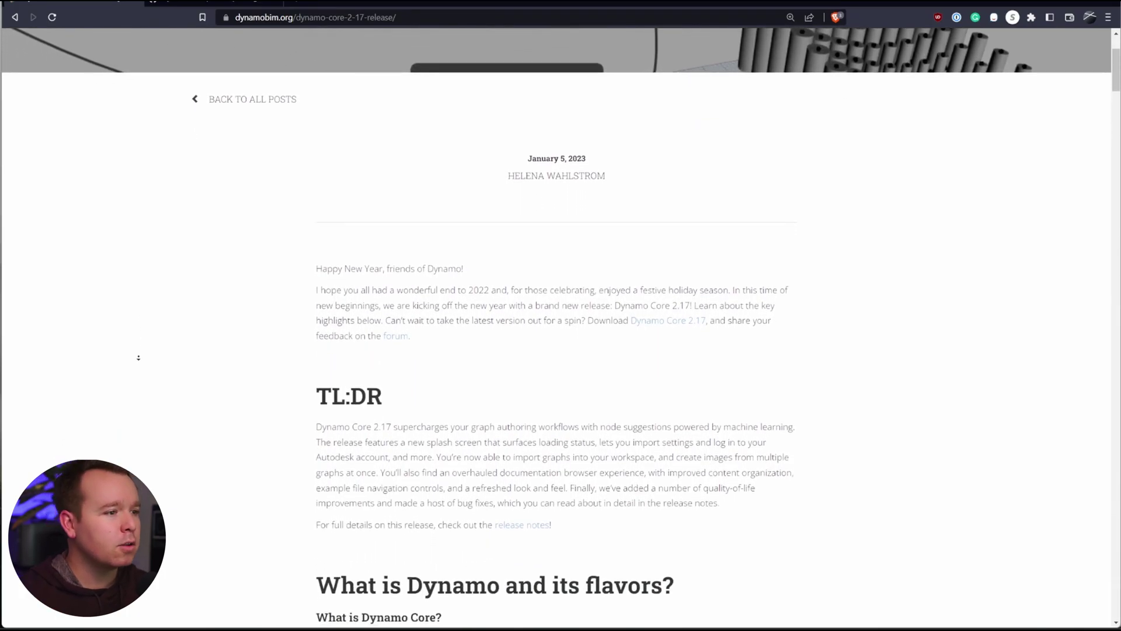
scroll(138, 357, "down", 2)
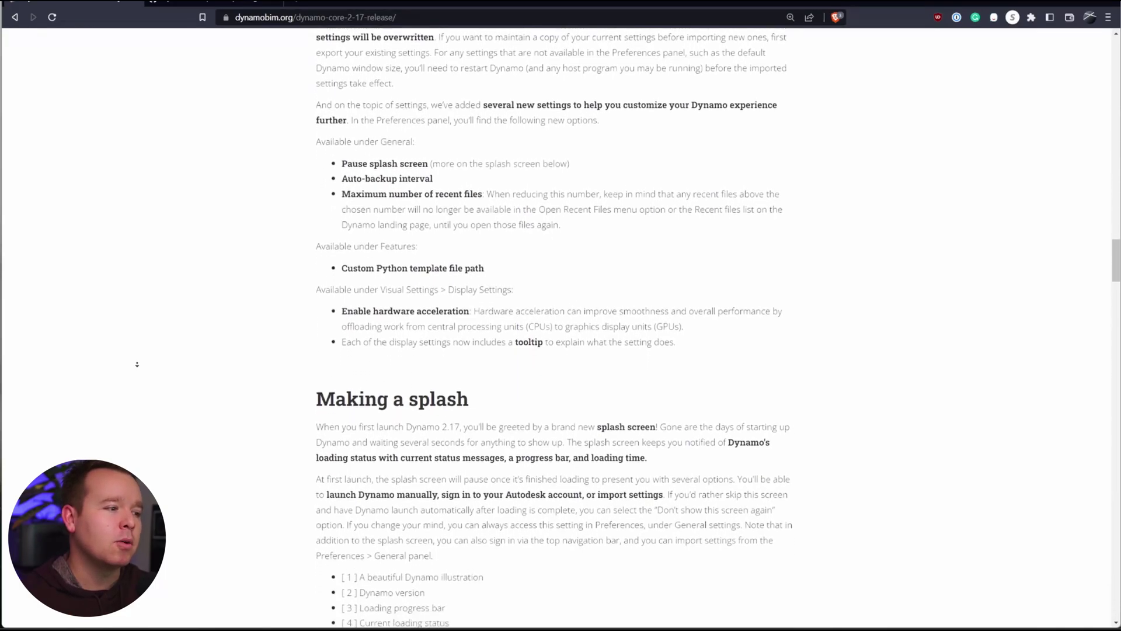
- Continue through the sign-in and insert-graph sections to Picture this: Export graph images
scroll(137, 364, "down", 4)
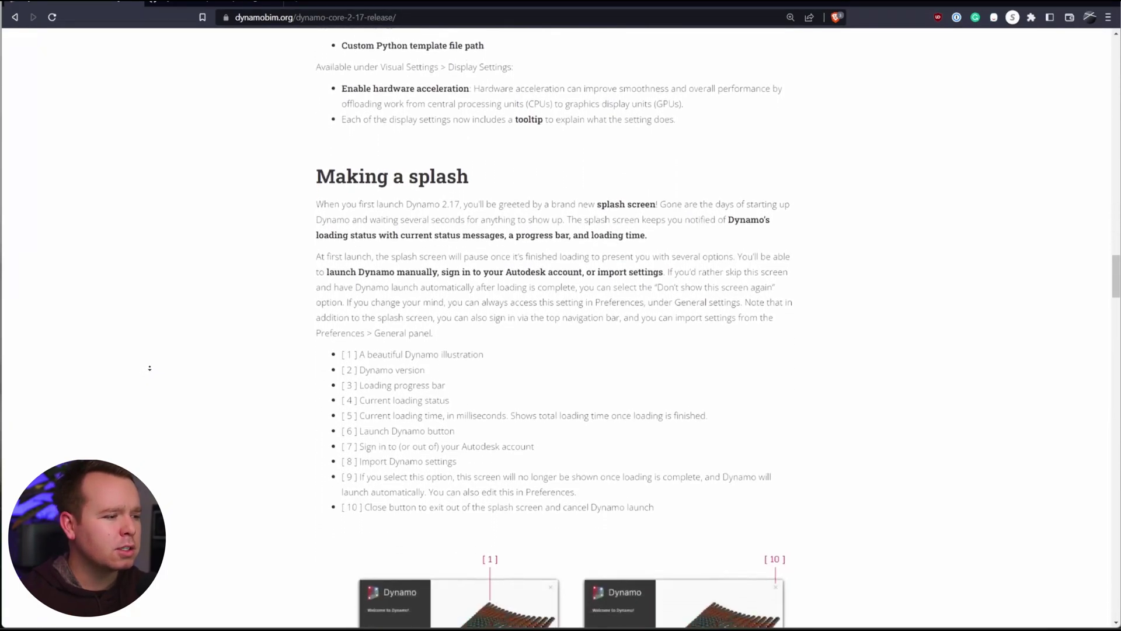
scroll(149, 368, "down", 8)
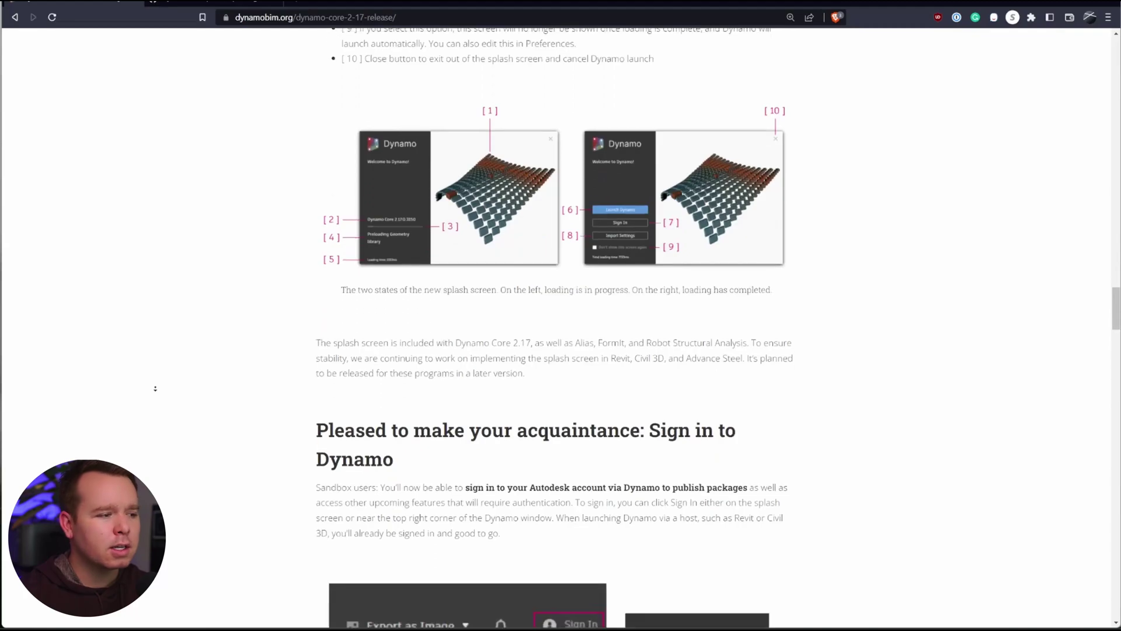
scroll(156, 388, "down", 10)
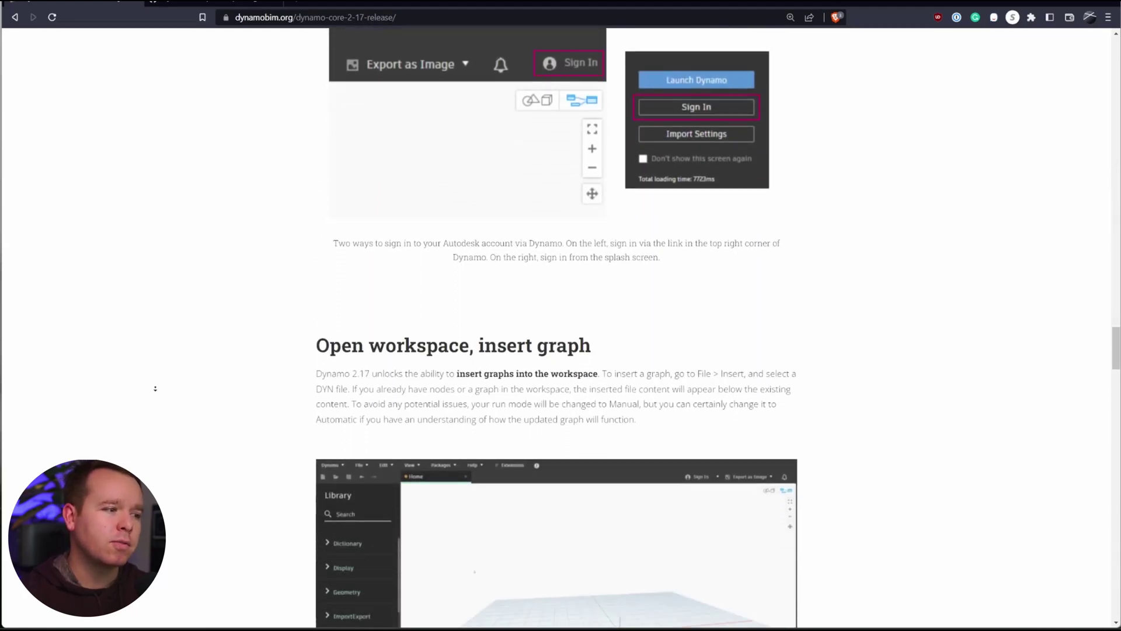
scroll(155, 389, "down", 8)
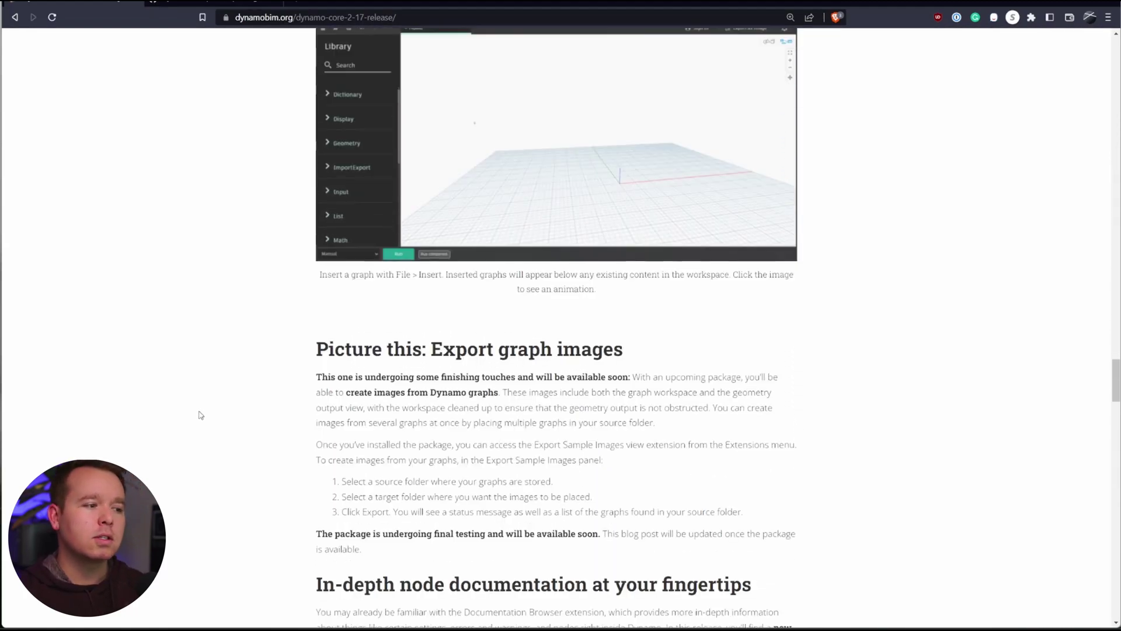
scroll(200, 415, "up", 4)
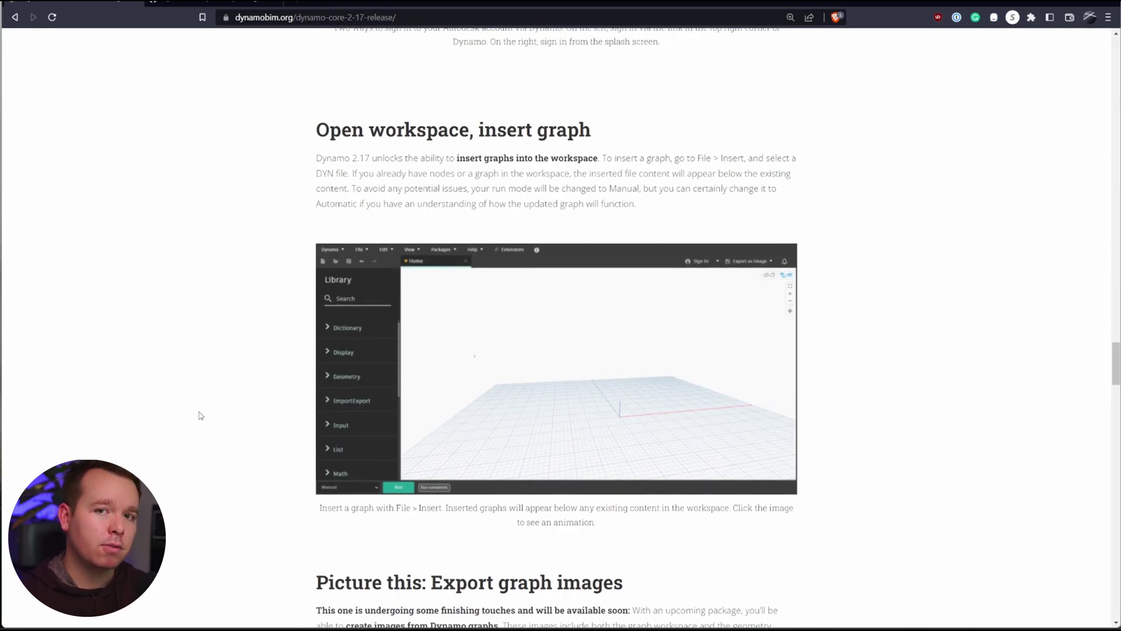
scroll(240, 388, "down", 6)
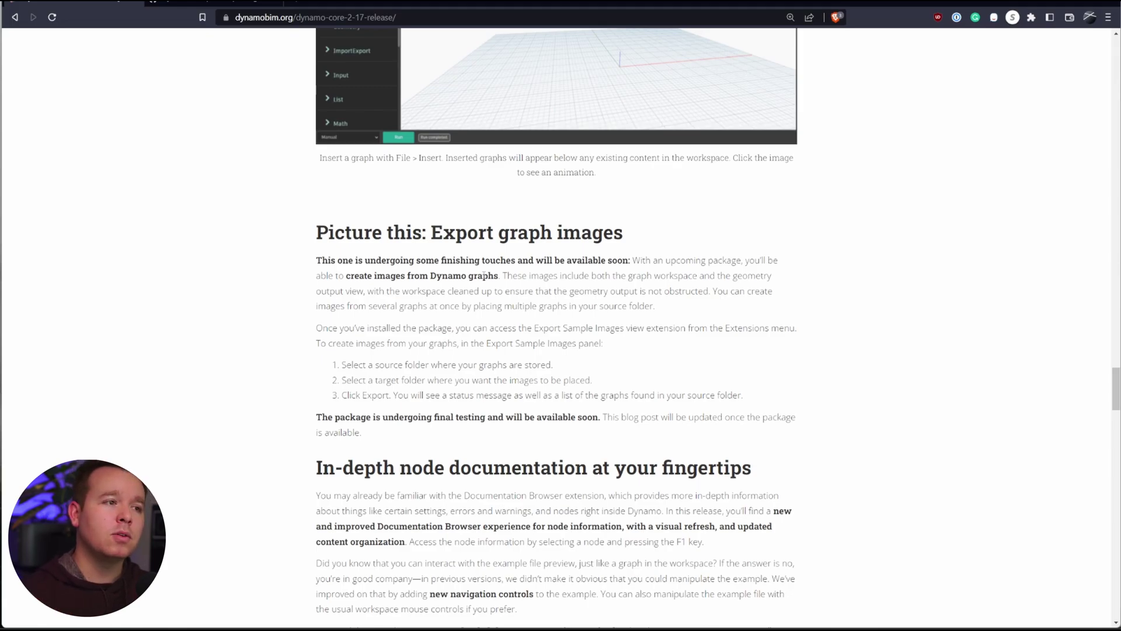
- Review the ExportSampleImagesViewExtension README down to its Workflow and Exporting Images GIFs
left_click(221, 8)
scroll(190, 183, "up", 15)
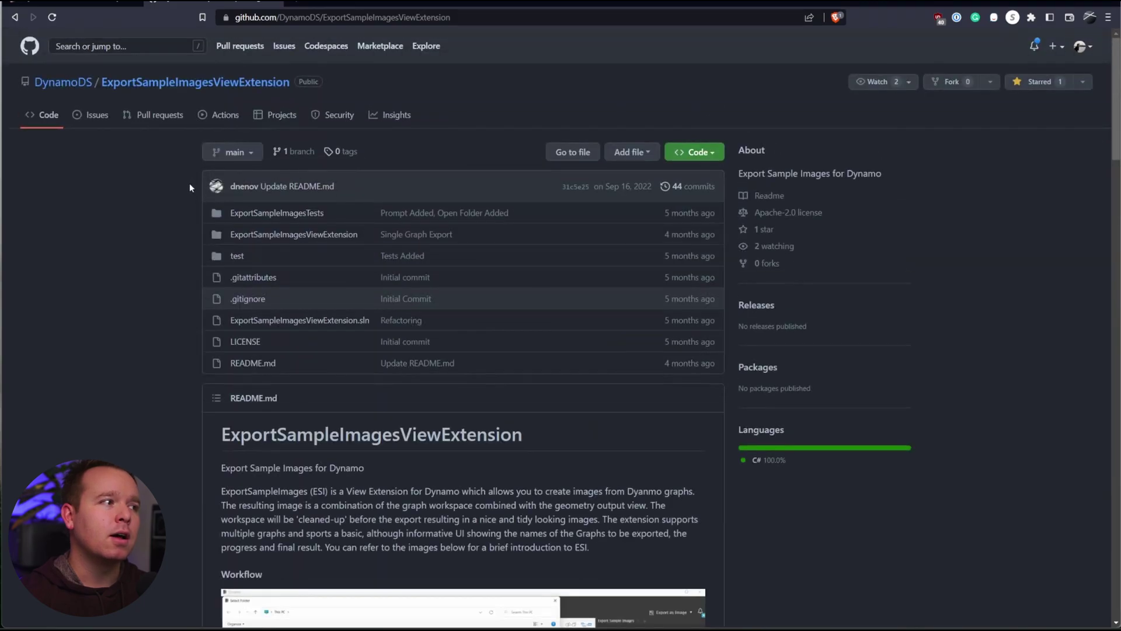
mouse_move(74, 86)
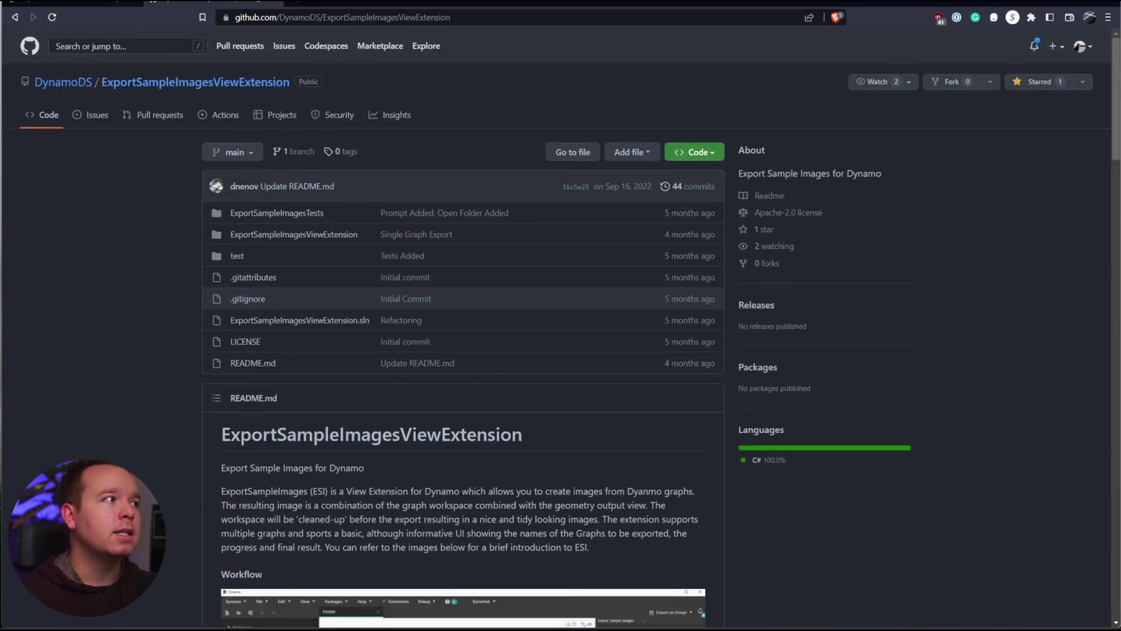
left_click(88, 6)
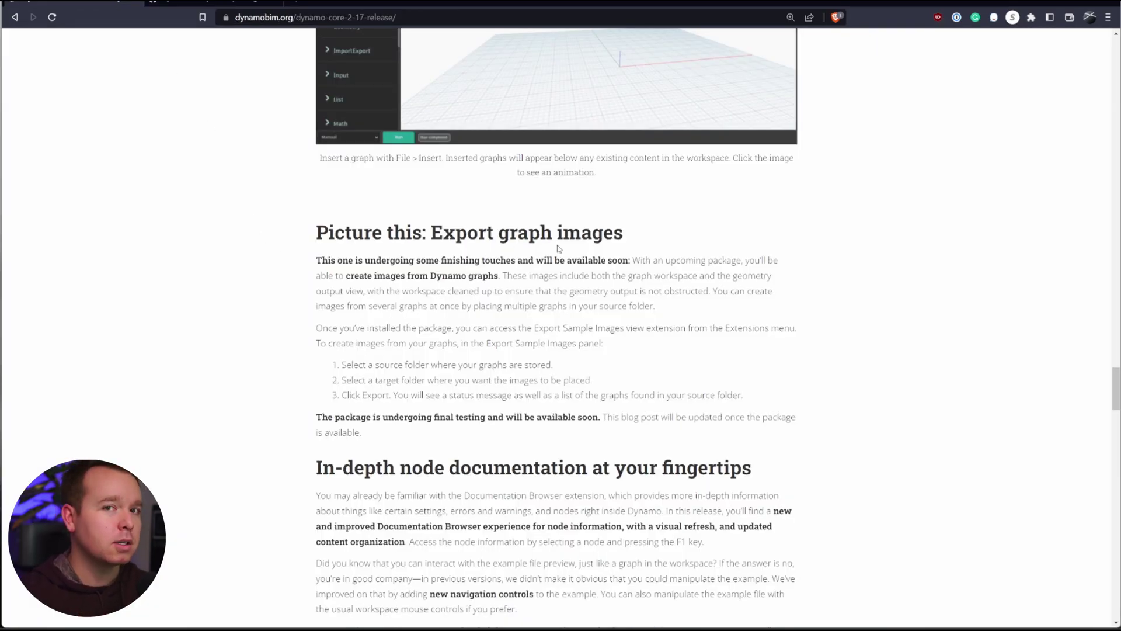
left_click(247, 9)
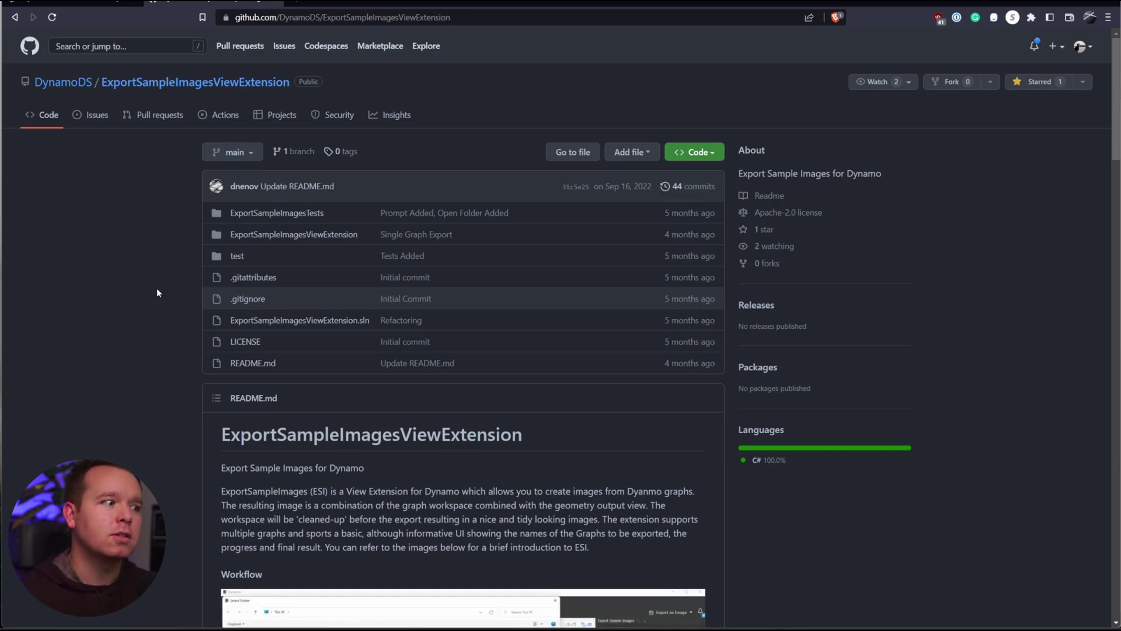
scroll(307, 205, "down", 6)
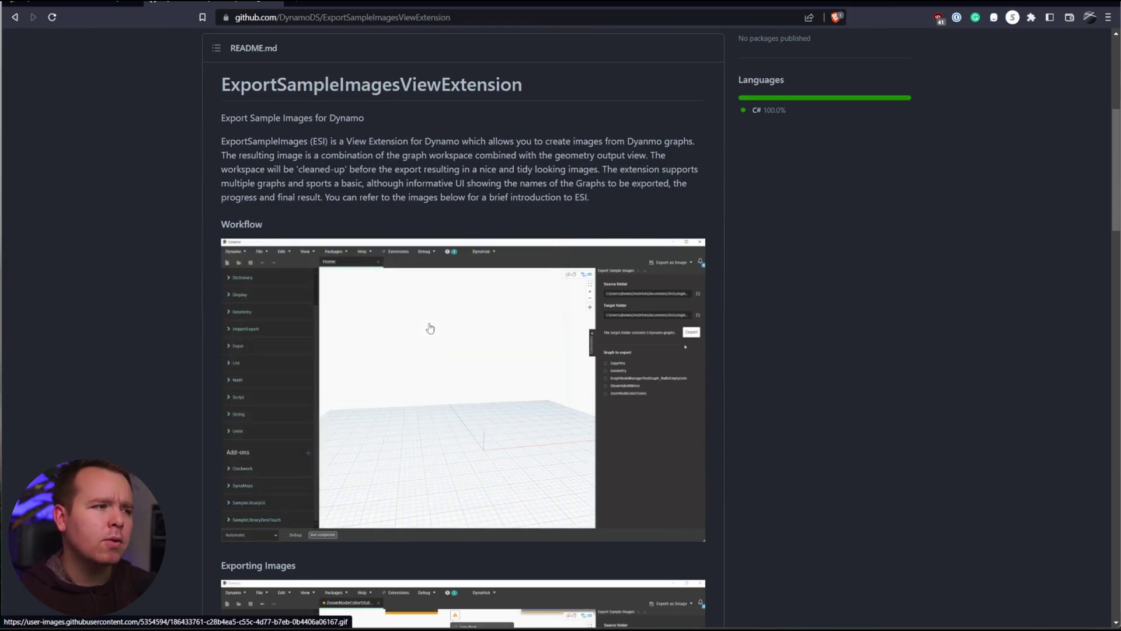
scroll(415, 277, "down", 3)
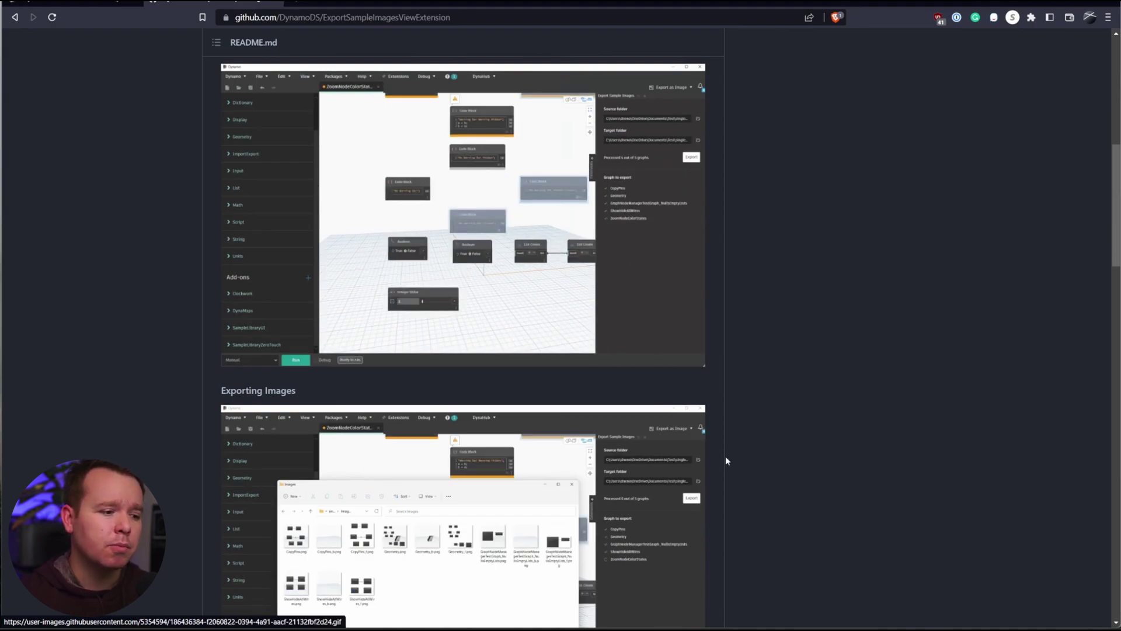
- Bring the Dynamo for Revit window forward from the taskbar
left_click(736, 614)
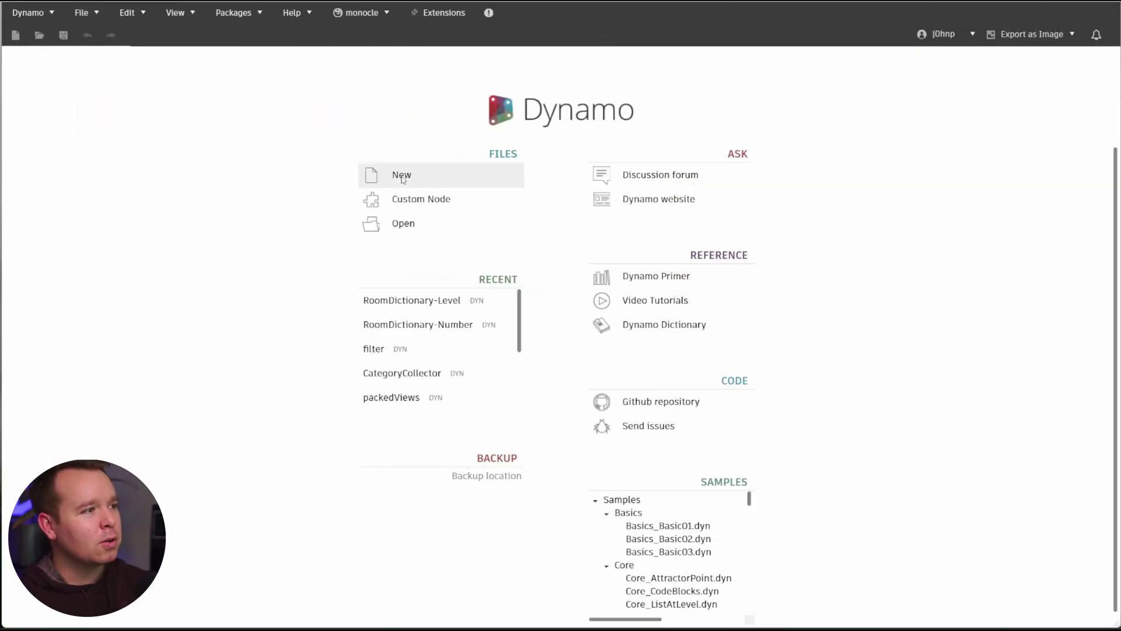
left_click(402, 177)
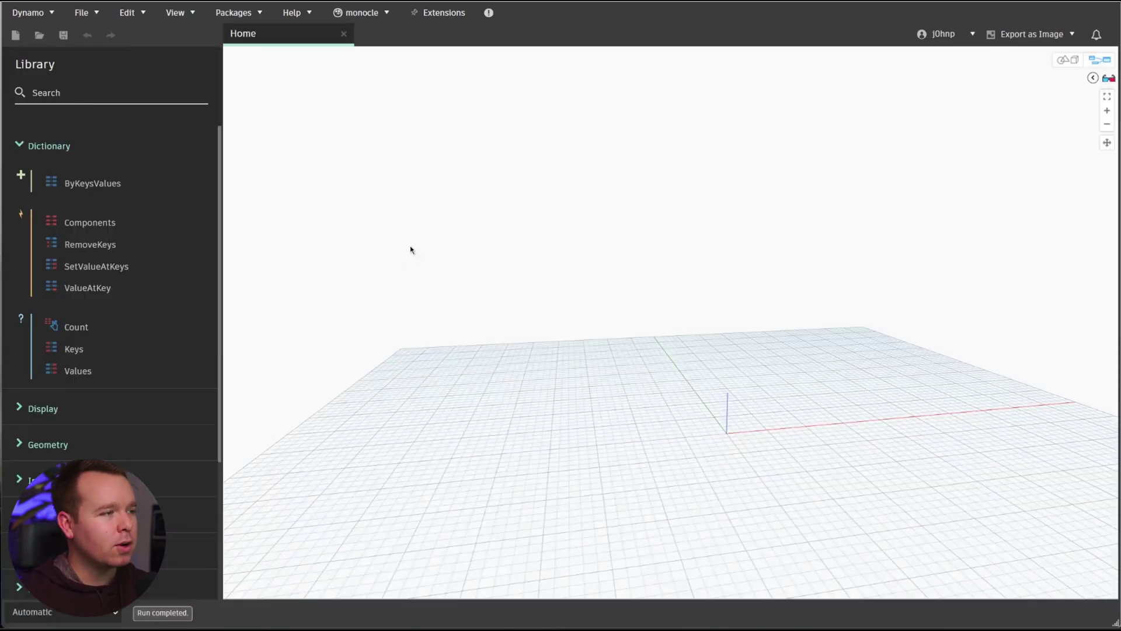
left_click(59, 133)
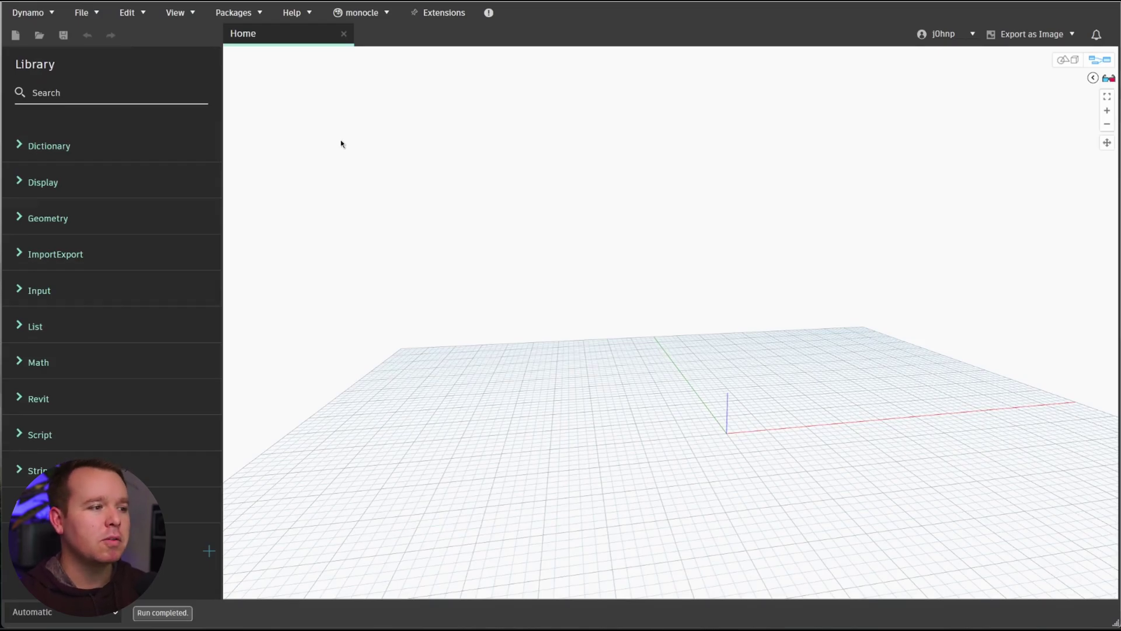
left_click(86, 16)
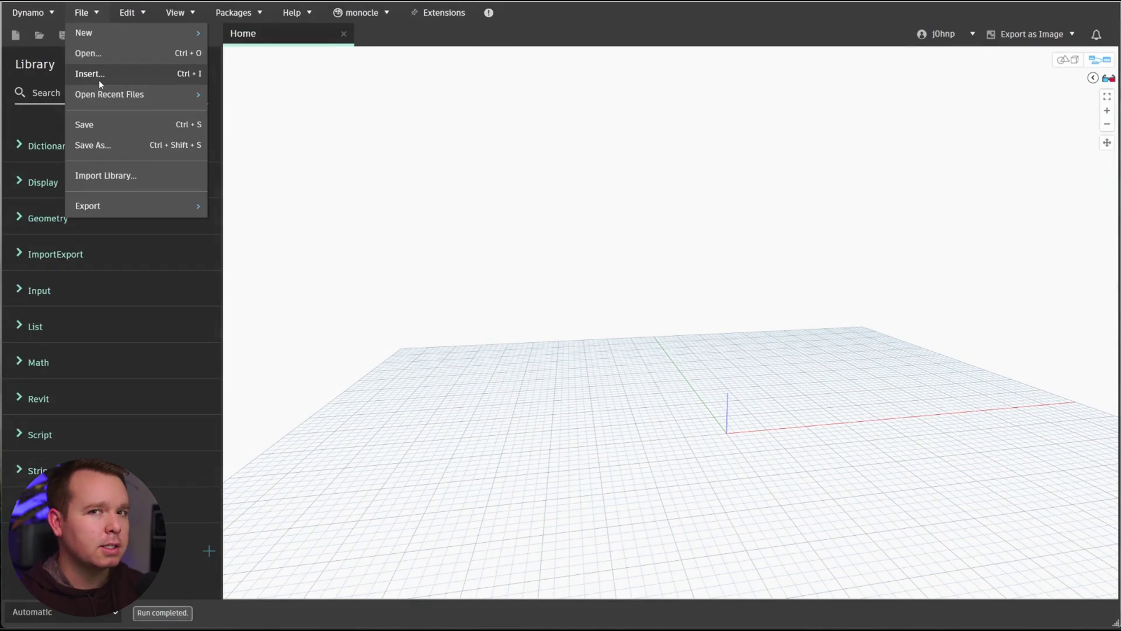
left_click(407, 181)
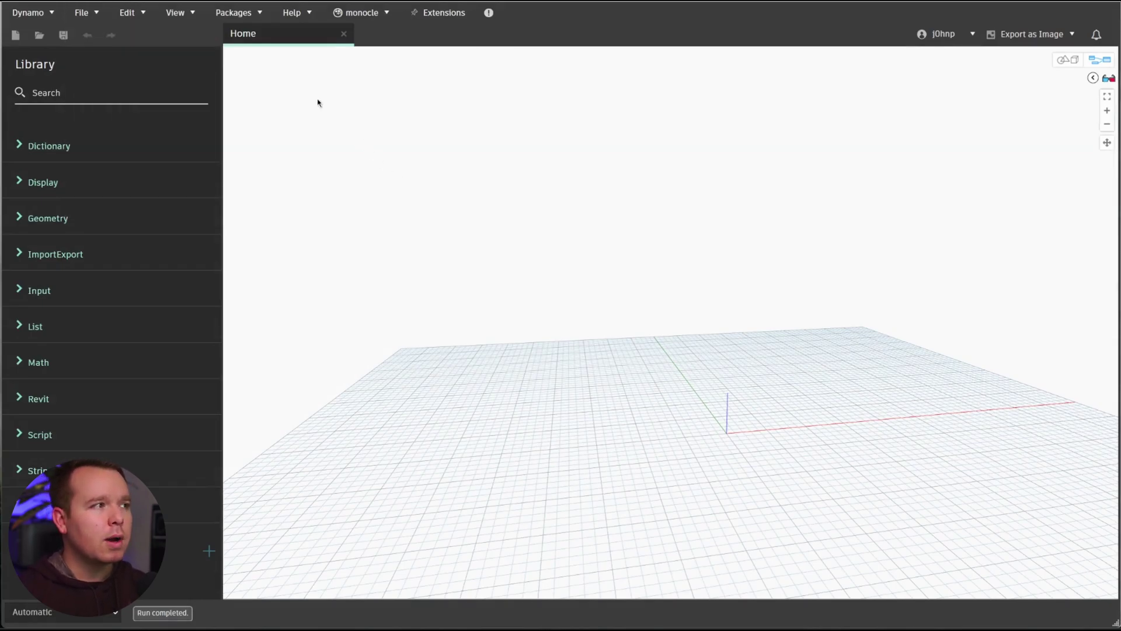
left_click(344, 36)
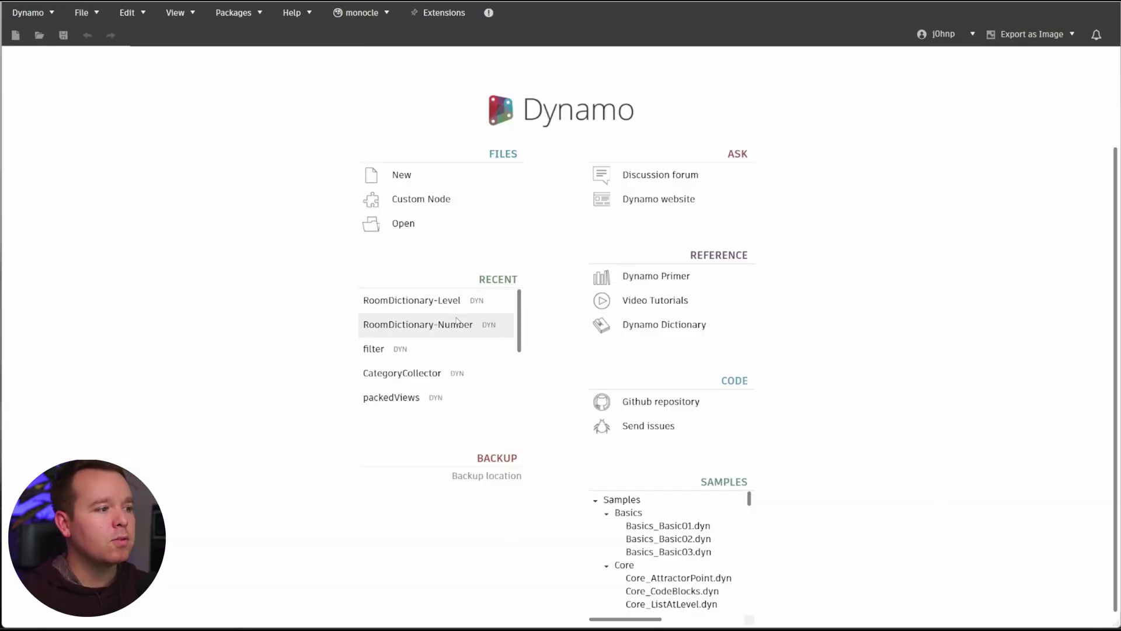
- Preview the CategoryCollector graph, then close it, discarding changes
left_click(476, 376)
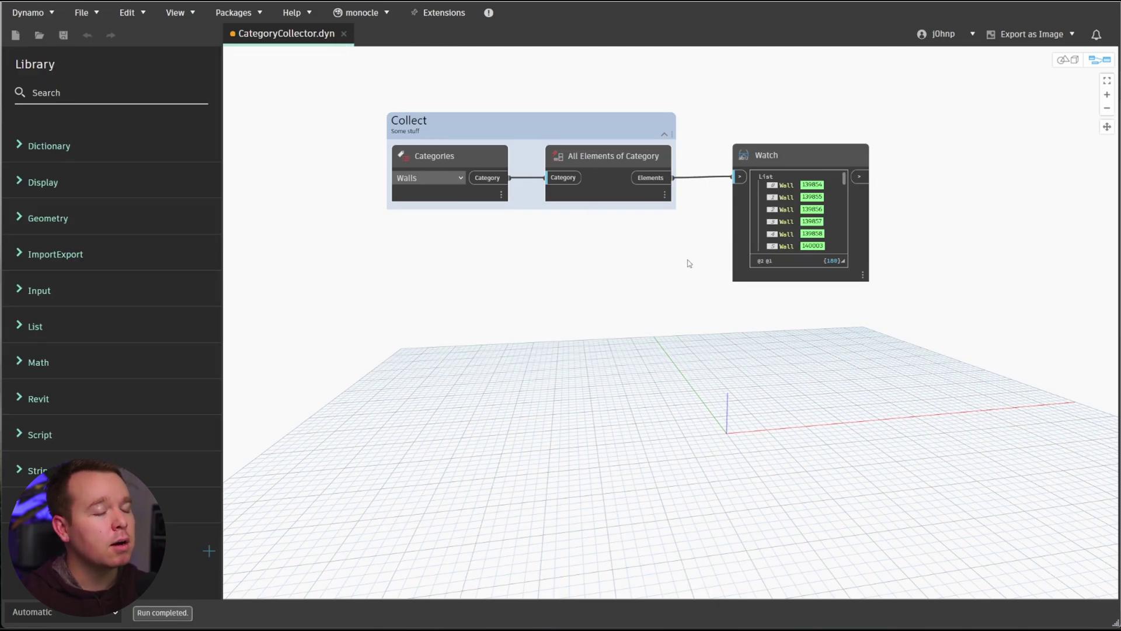
left_click(344, 33)
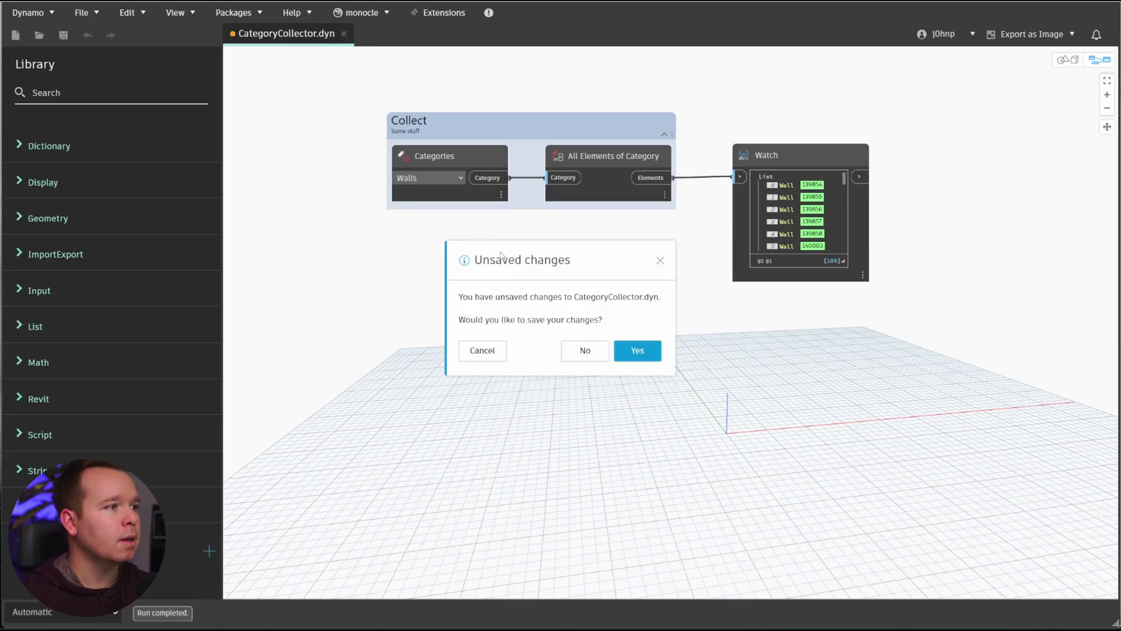
left_click(583, 347)
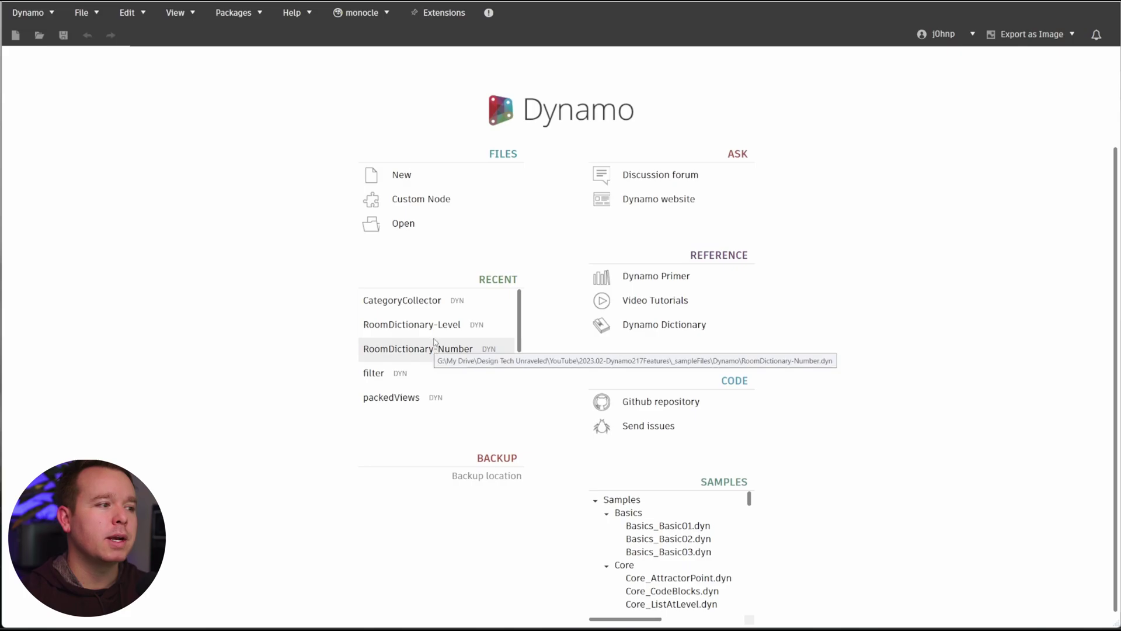
- Preview RoomDictionary-Number, then open RoomDictionary-Level and zoom into its Build group
left_click(453, 344)
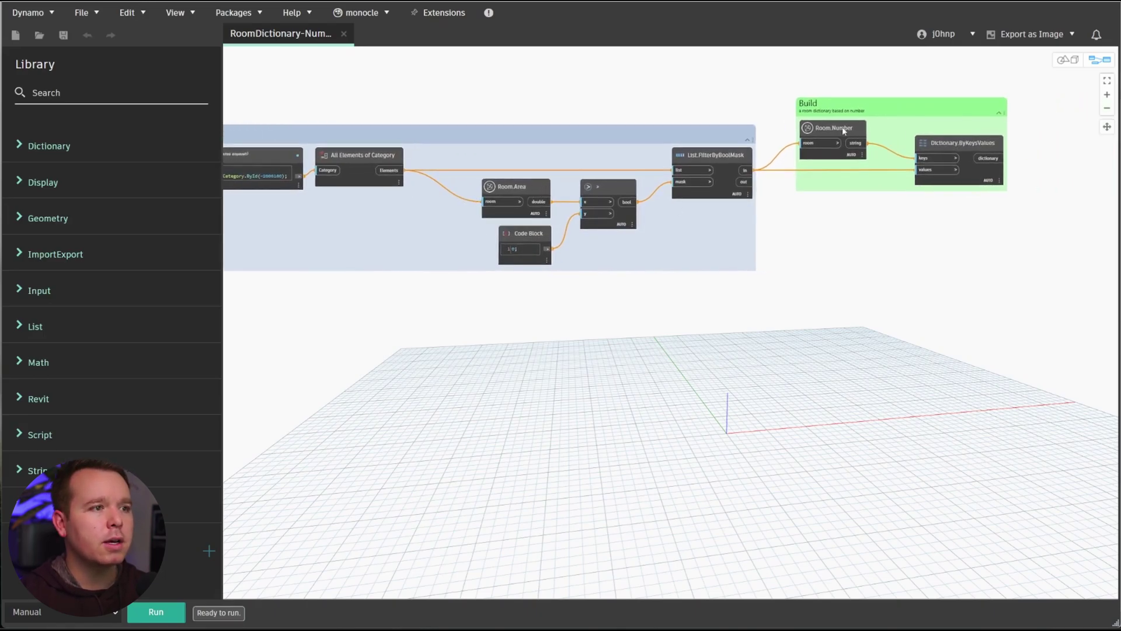
left_click(344, 34)
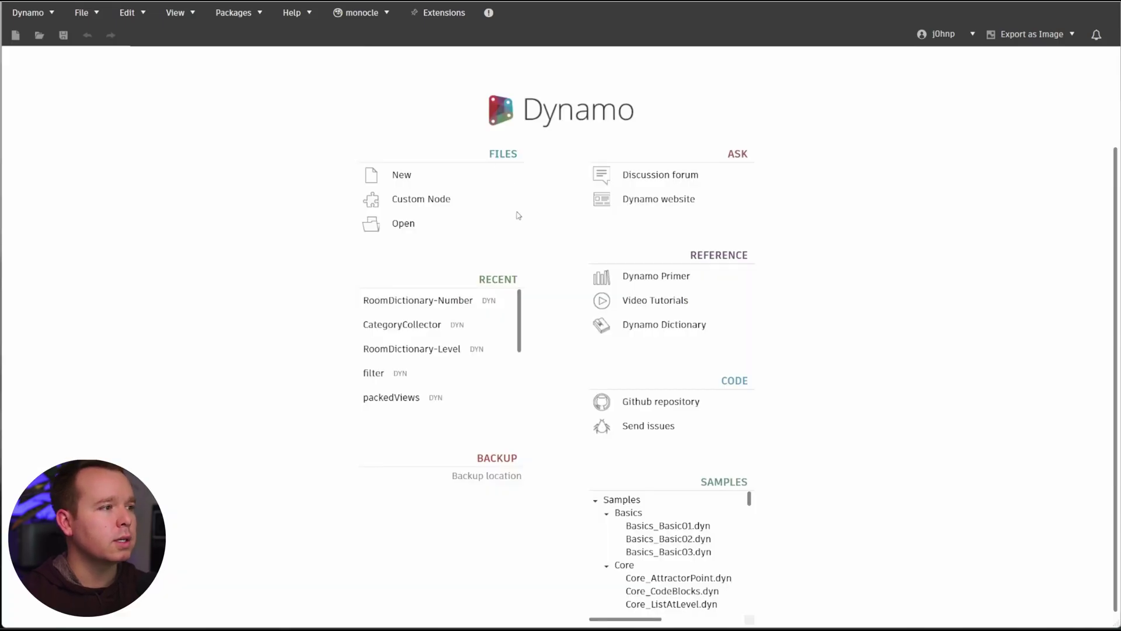
left_click(453, 350)
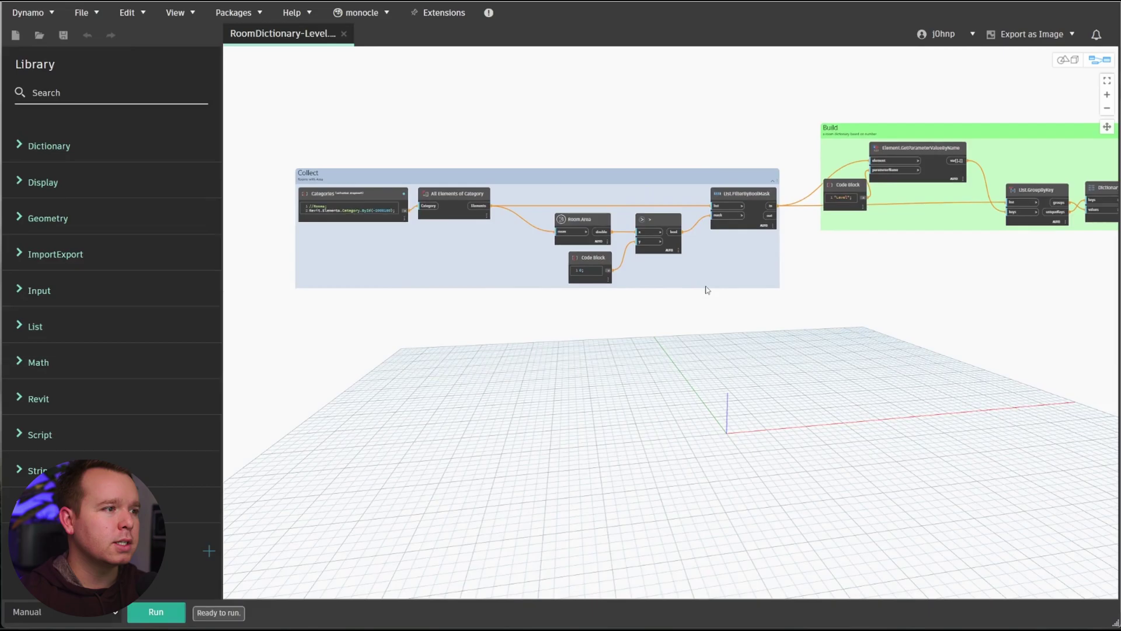
scroll(668, 188, "up", 5)
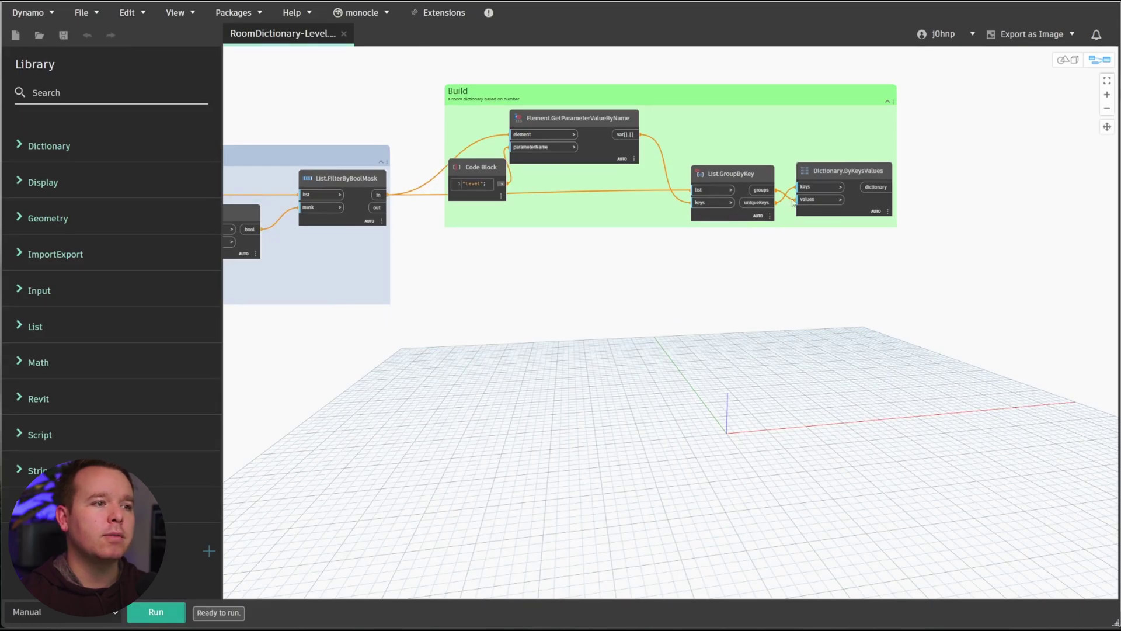
- Close RoomDictionary-Level and insert CategoryCollector.dyn into a new blank workspace
left_click(344, 34)
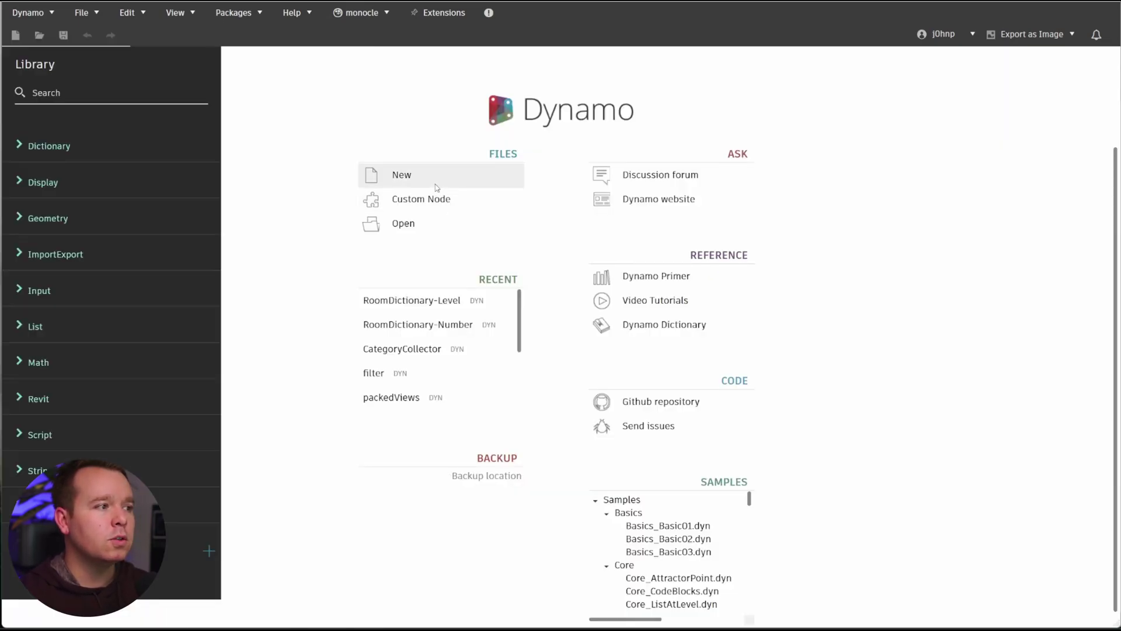
left_click(436, 185)
left_click(85, 13)
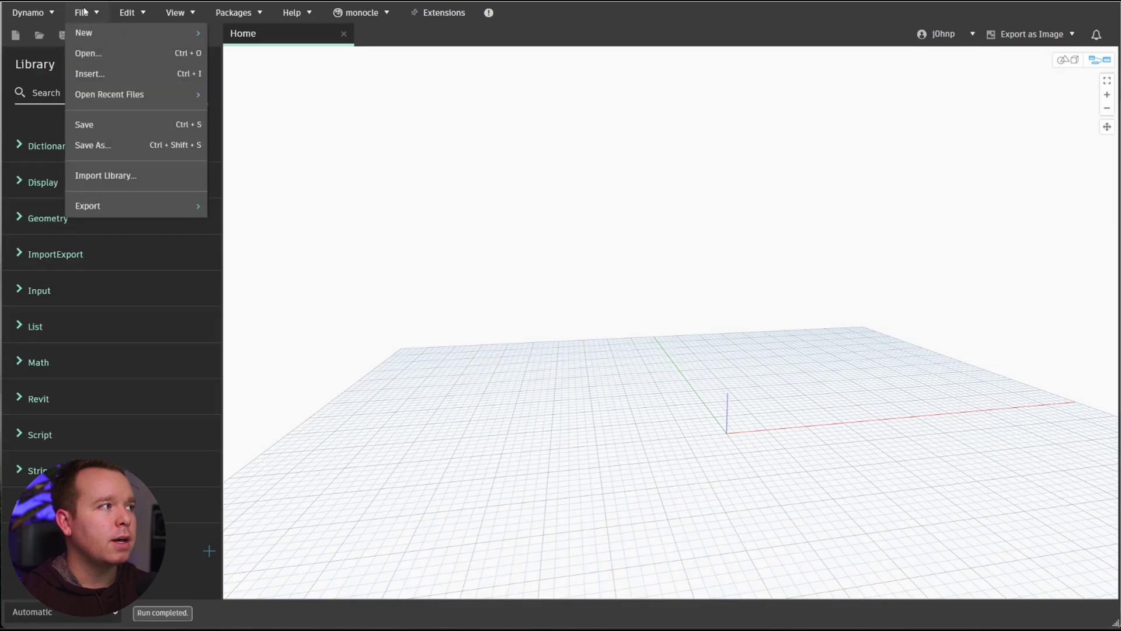
left_click(104, 70)
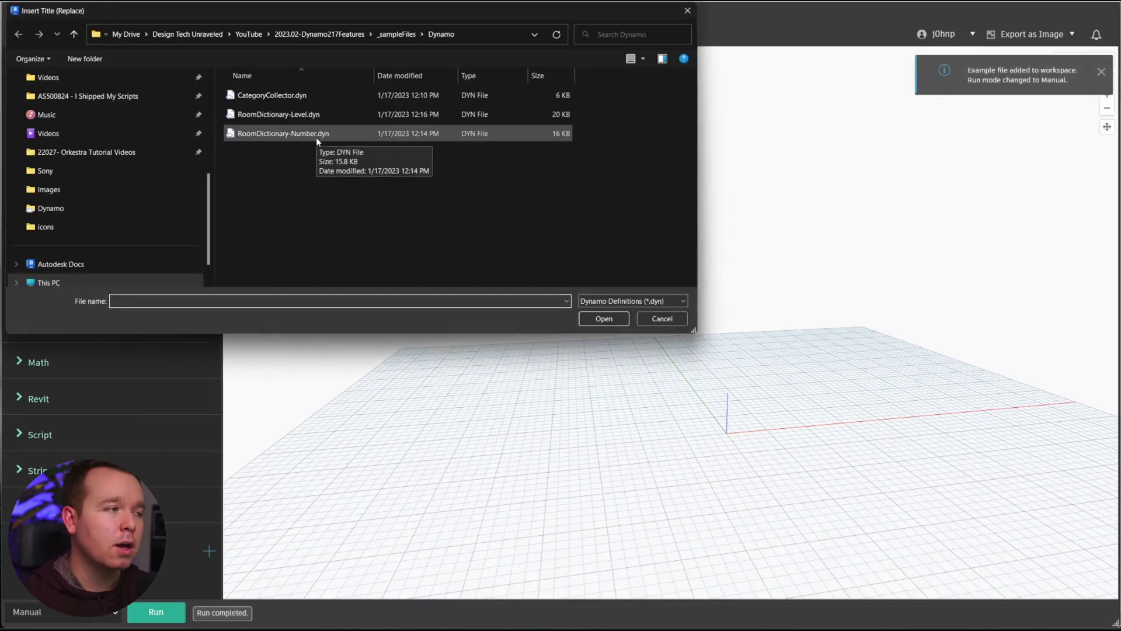
left_click(320, 95)
left_click(624, 322)
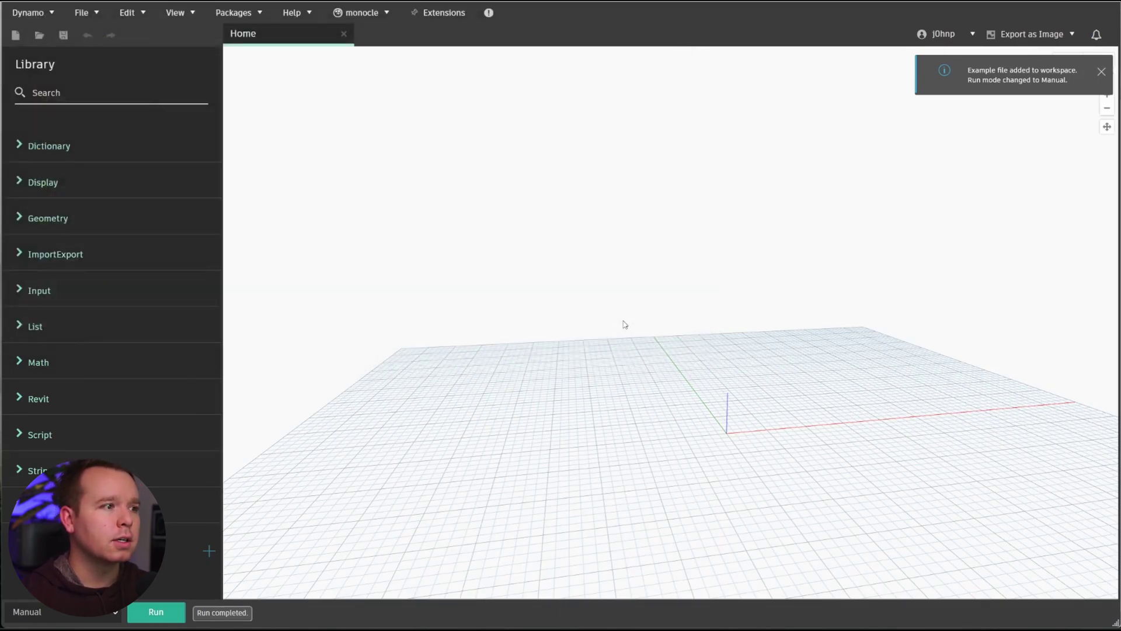
- Look over the inserted CategoryCollector graph and close the Home workspace
scroll(380, 100, "down", 5)
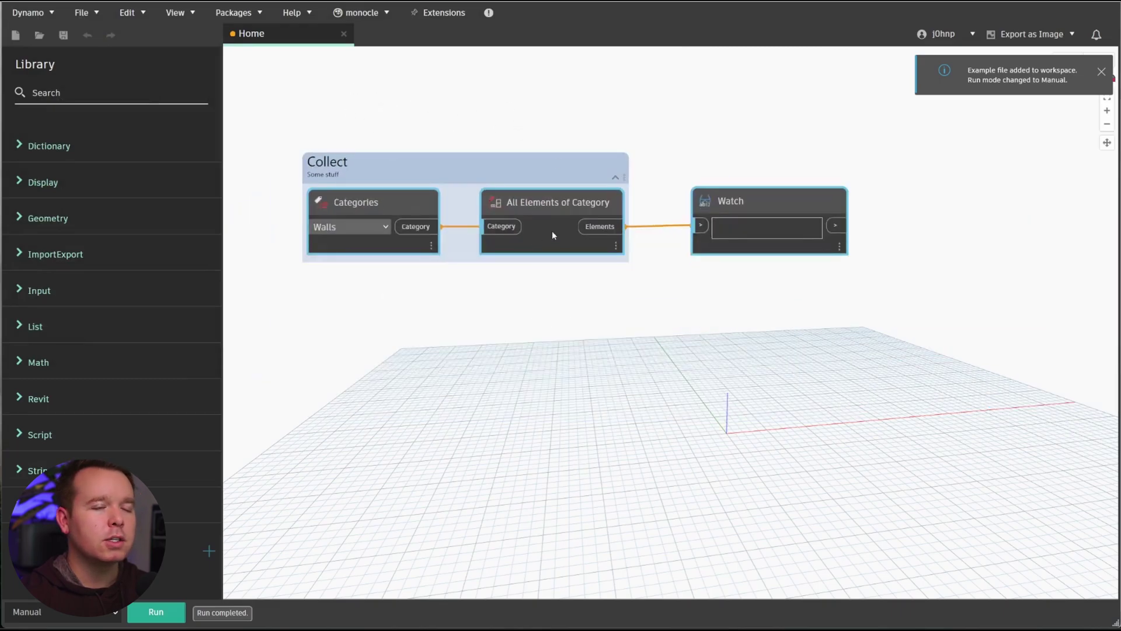
mouse_move(551, 232)
scroll(552, 231, "down", 3)
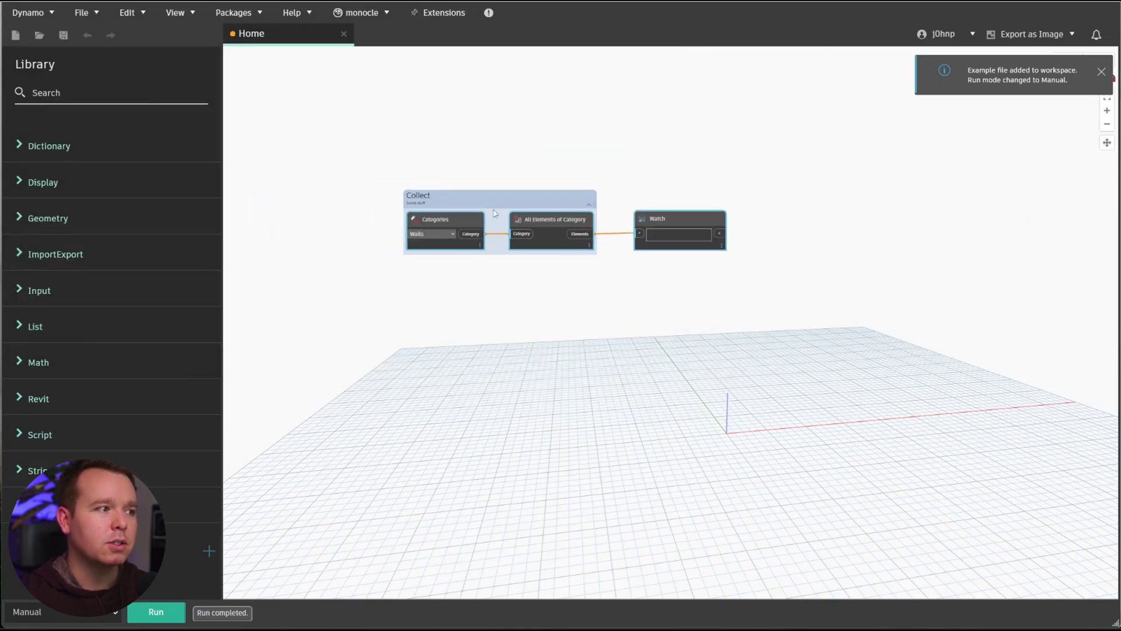
scroll(490, 191, "up", 3)
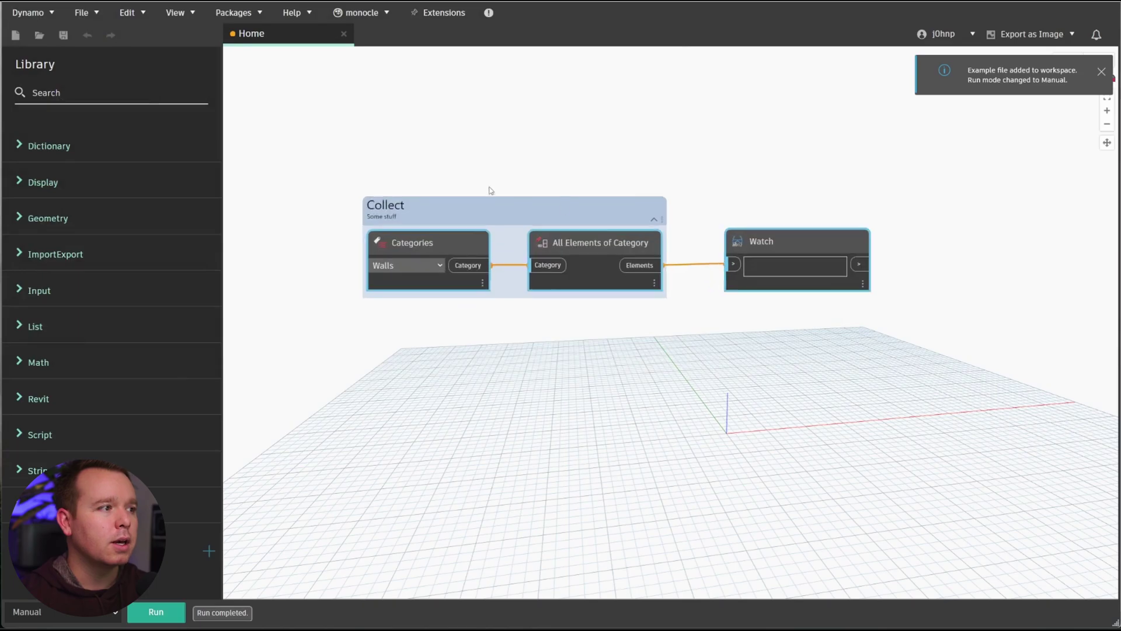
left_click(344, 34)
- Discard the Home workspace and save a new blank workspace as Sample.dyn
left_click(601, 353)
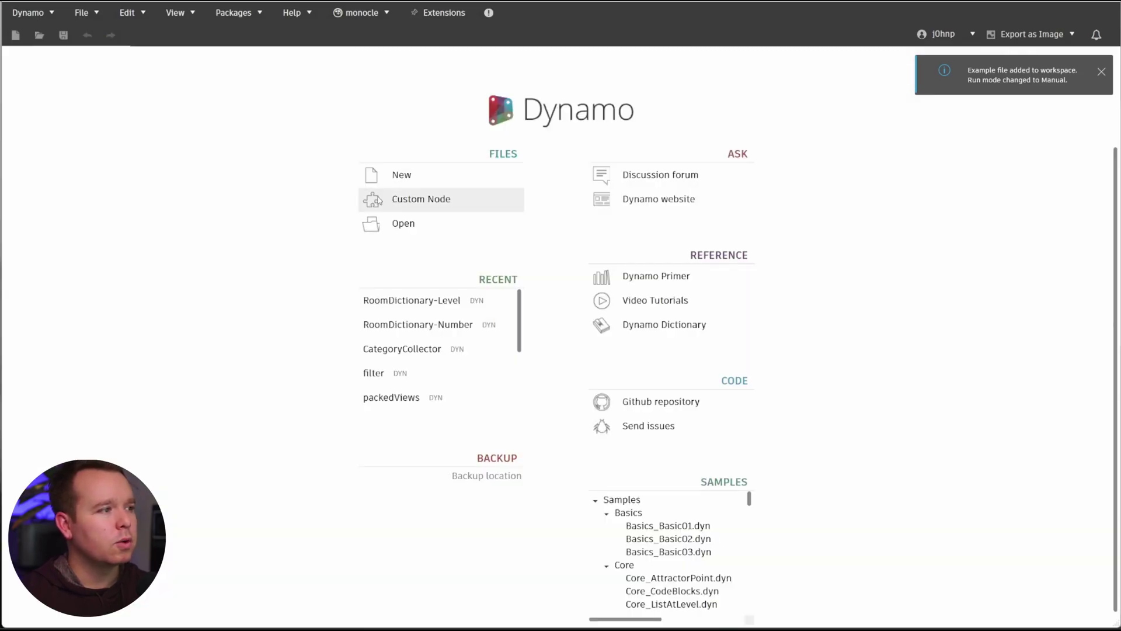
left_click(403, 175)
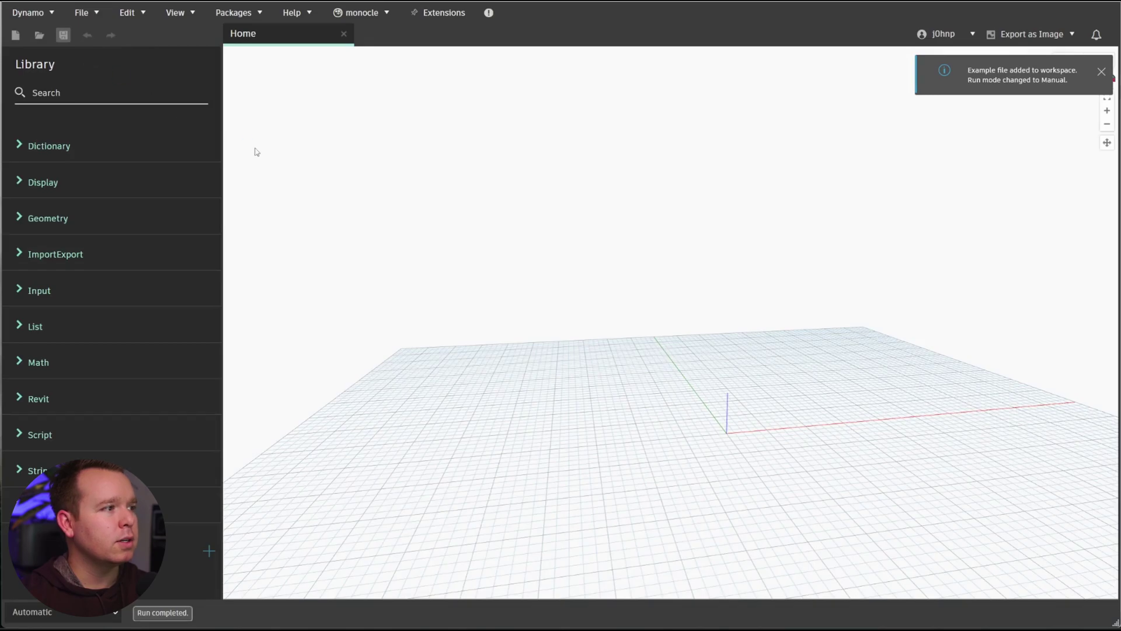
key("ctrl+s")
type("Sam")
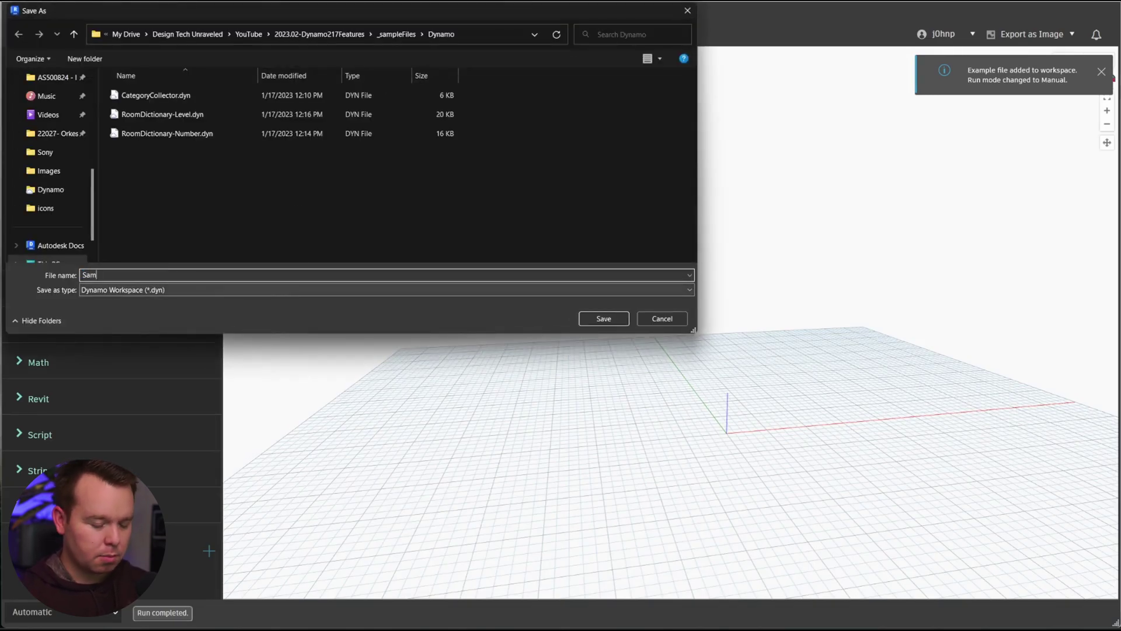
type("ple")
key("Return")
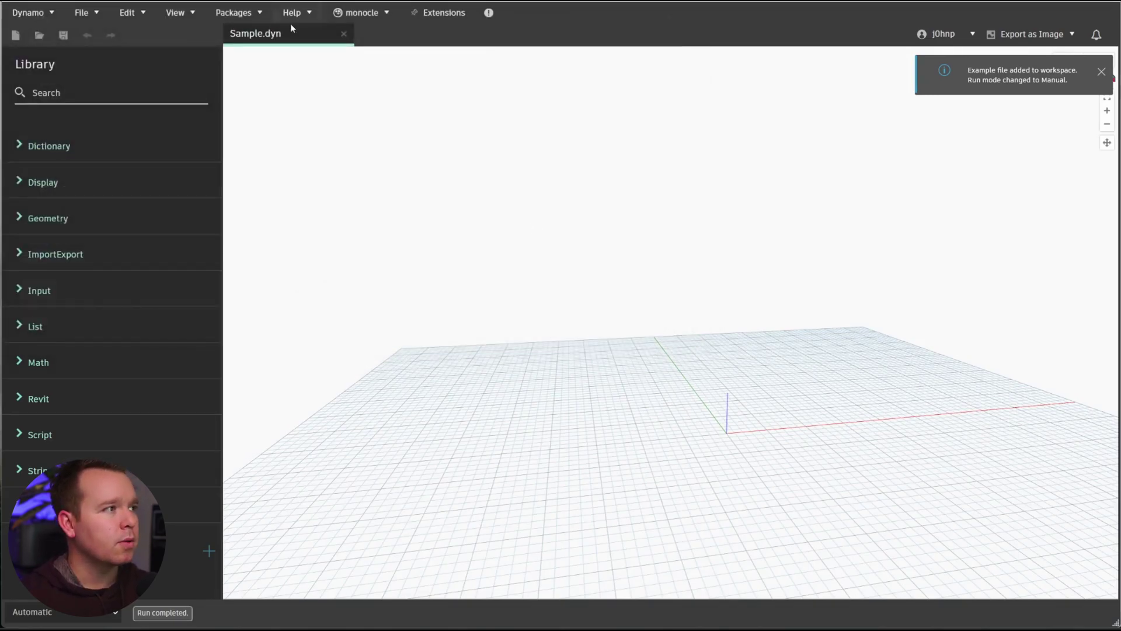
- Insert CategoryCollector.dyn into Sample.dyn via File > Insert
left_click(100, 12)
left_click(104, 77)
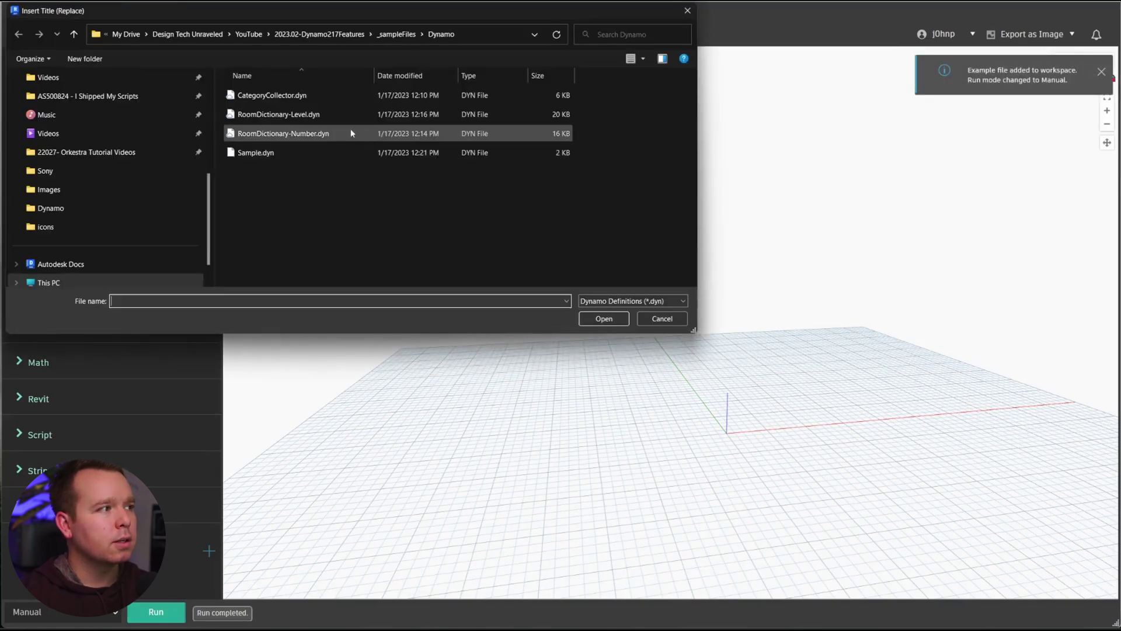
left_click(318, 97)
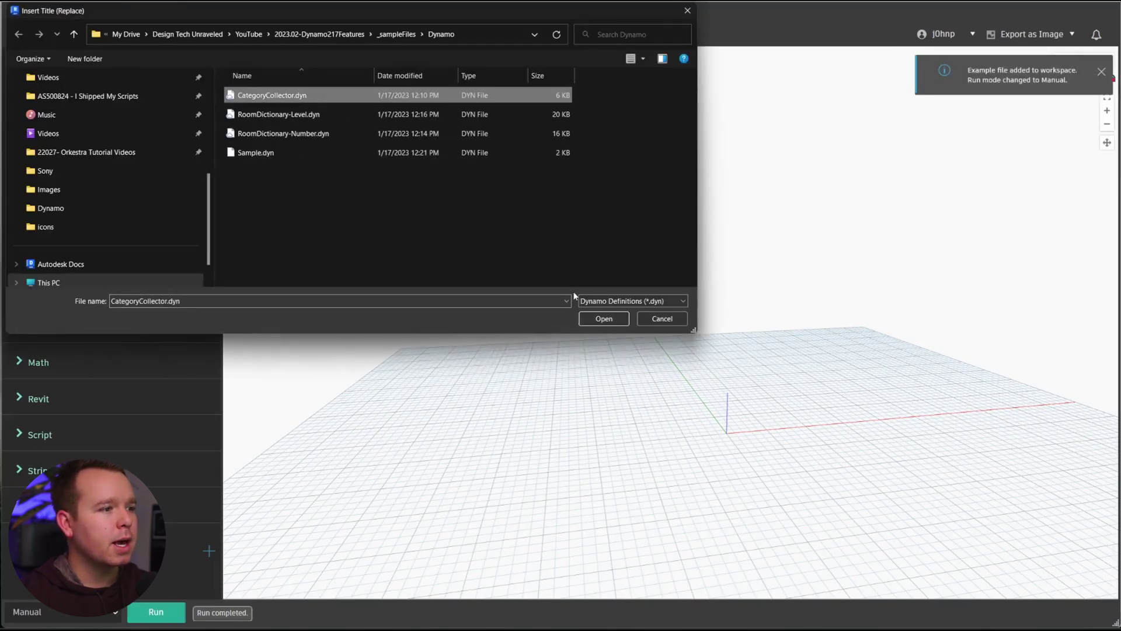
left_click(594, 320)
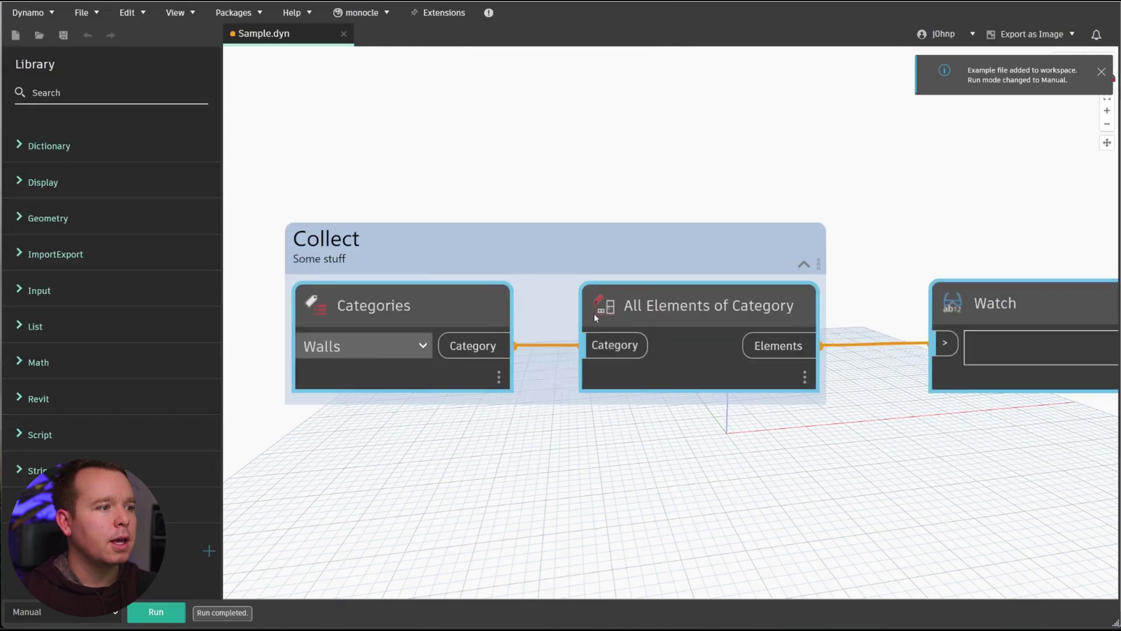
- Run the graph so the Watch node lists 180 Wall elements
left_click(167, 613)
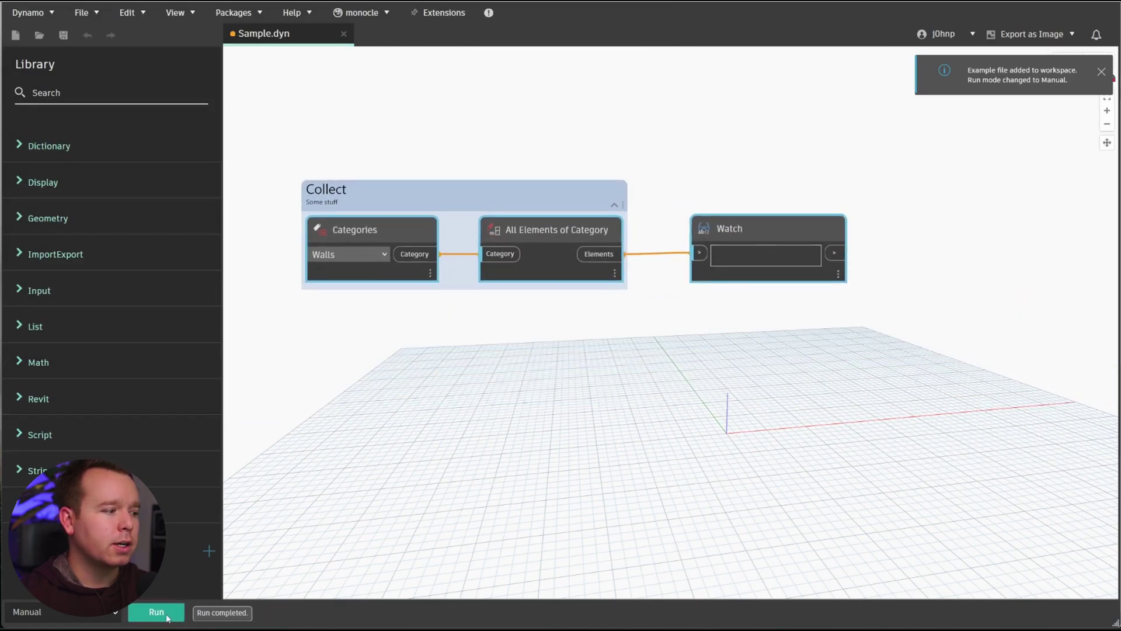
scroll(280, 229, "down", 5)
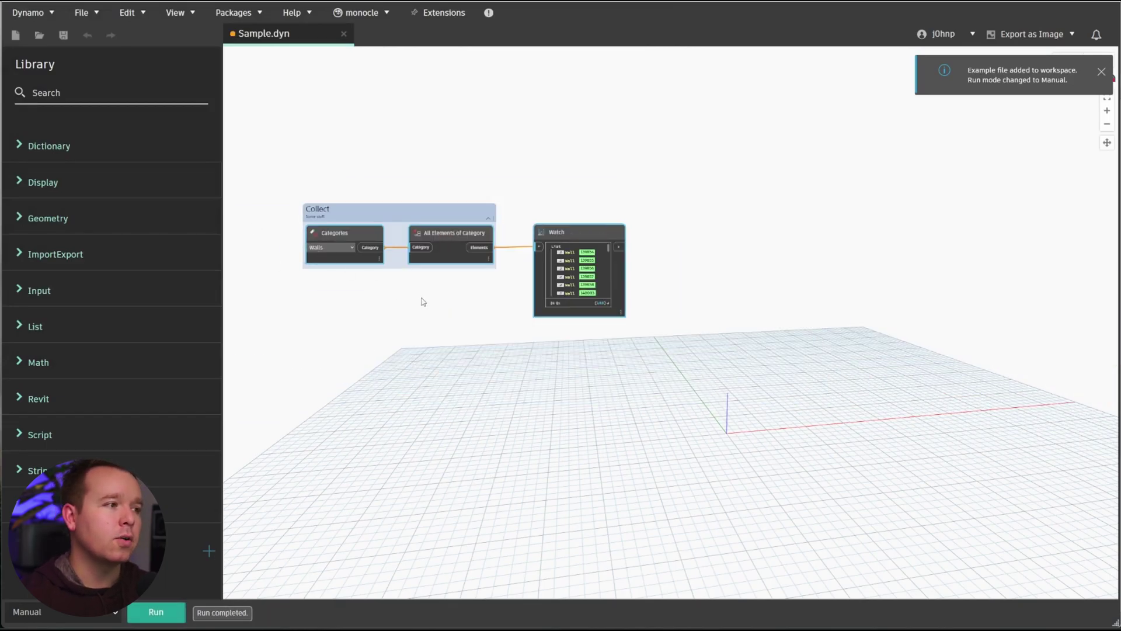
middle_click_drag(341, 191, 483, 144)
scroll(603, 318, "up", 2)
left_click(290, 139)
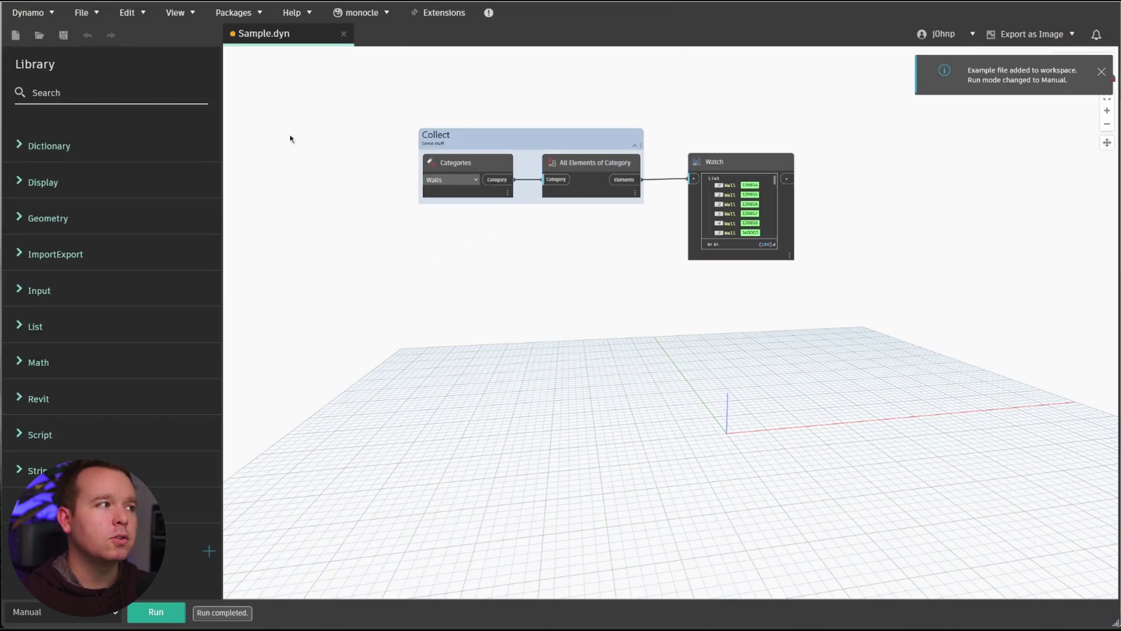
- Insert RoomDictionary-Level.dyn into Sample.dyn via File > Insert
left_click(98, 16)
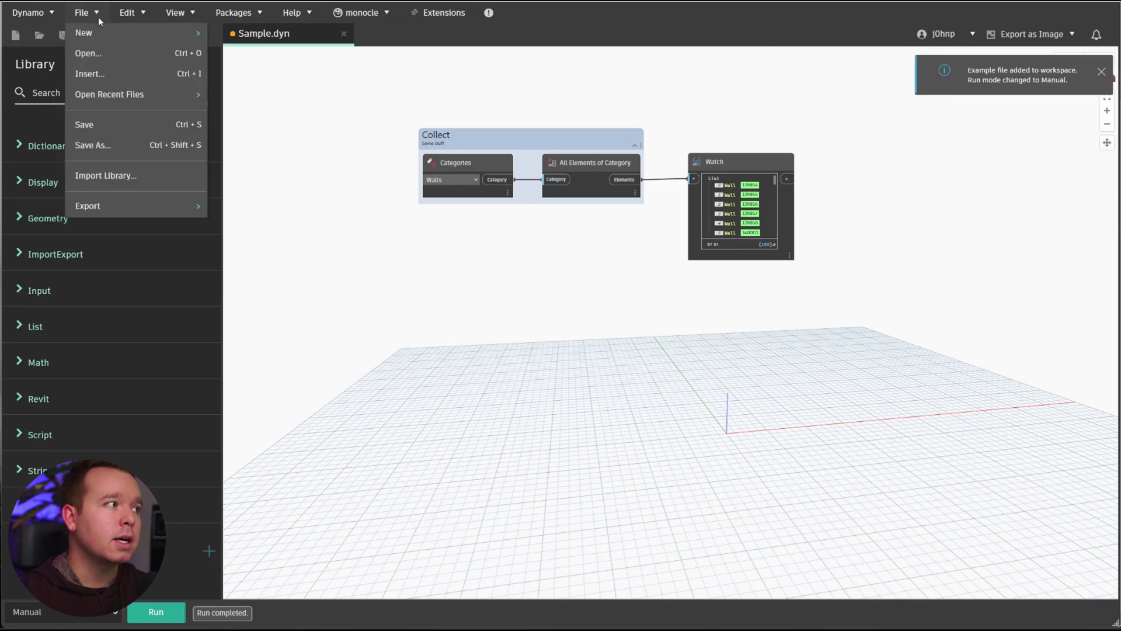
left_click(111, 79)
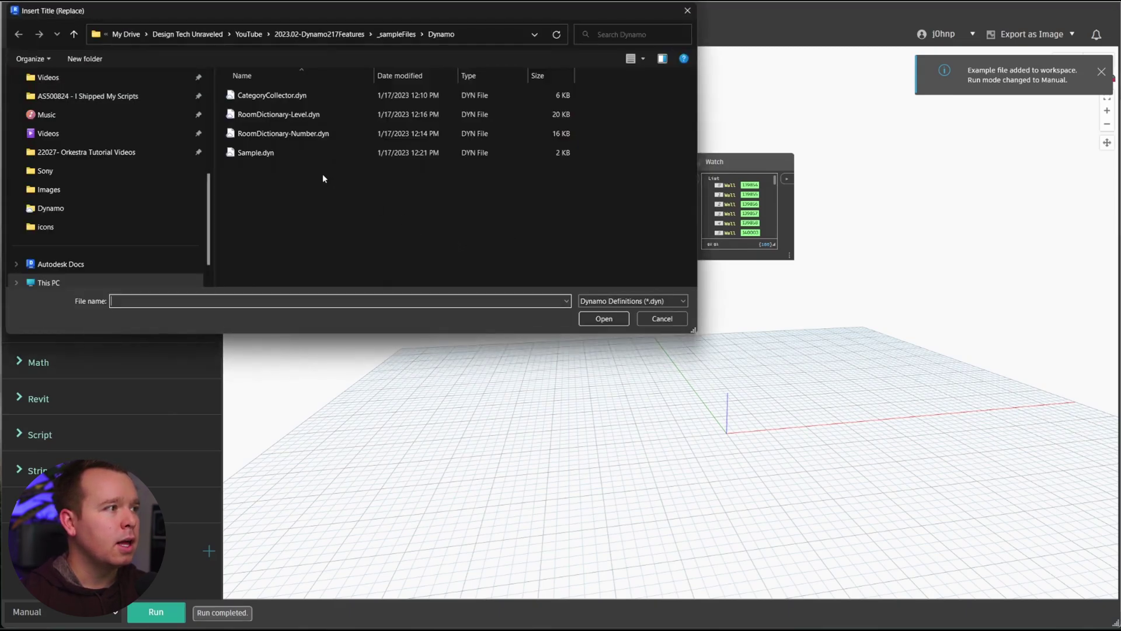
left_click(300, 116)
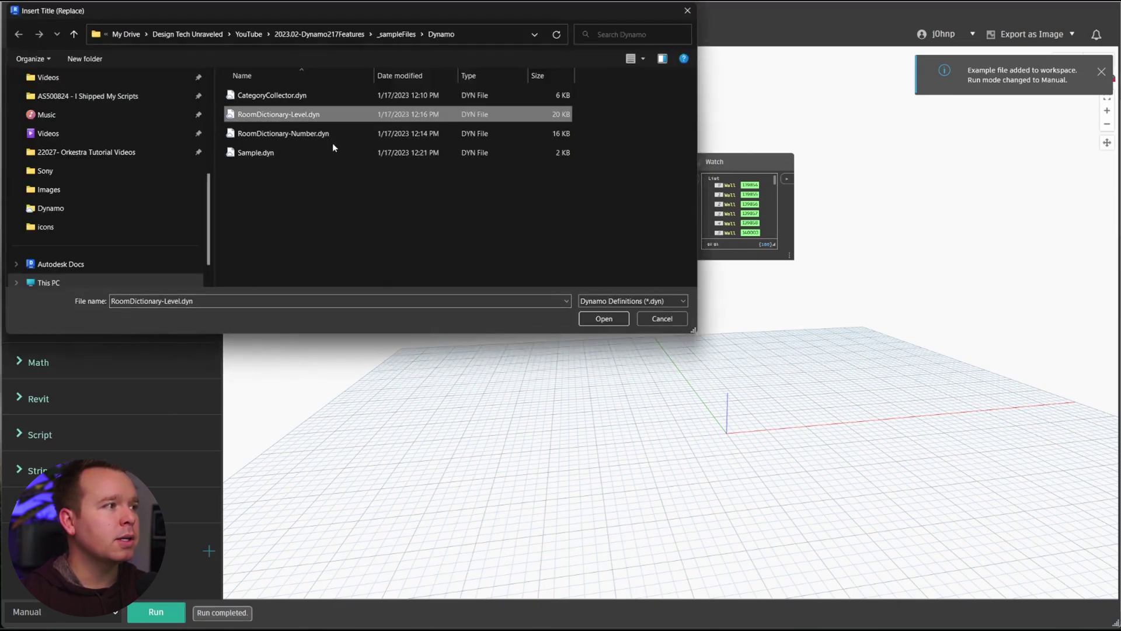
left_click(615, 321)
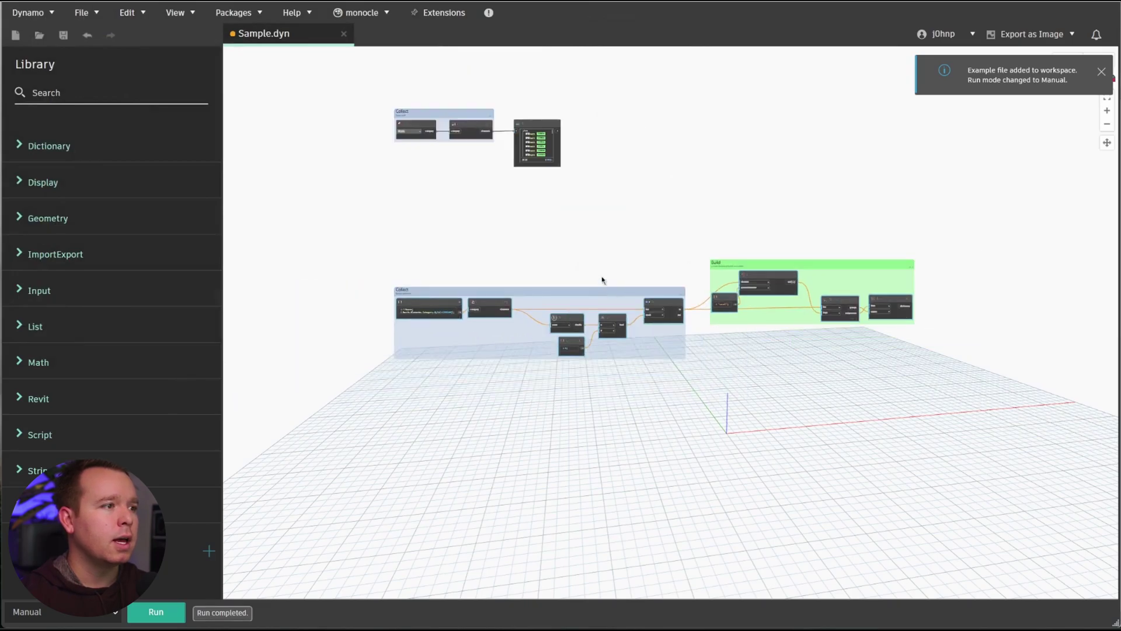
- Deselect the inserted groups and pan to the Dictionary.ByKeysValues output
left_click_drag(769, 248, 586, 239)
scroll(493, 224, "up", 3)
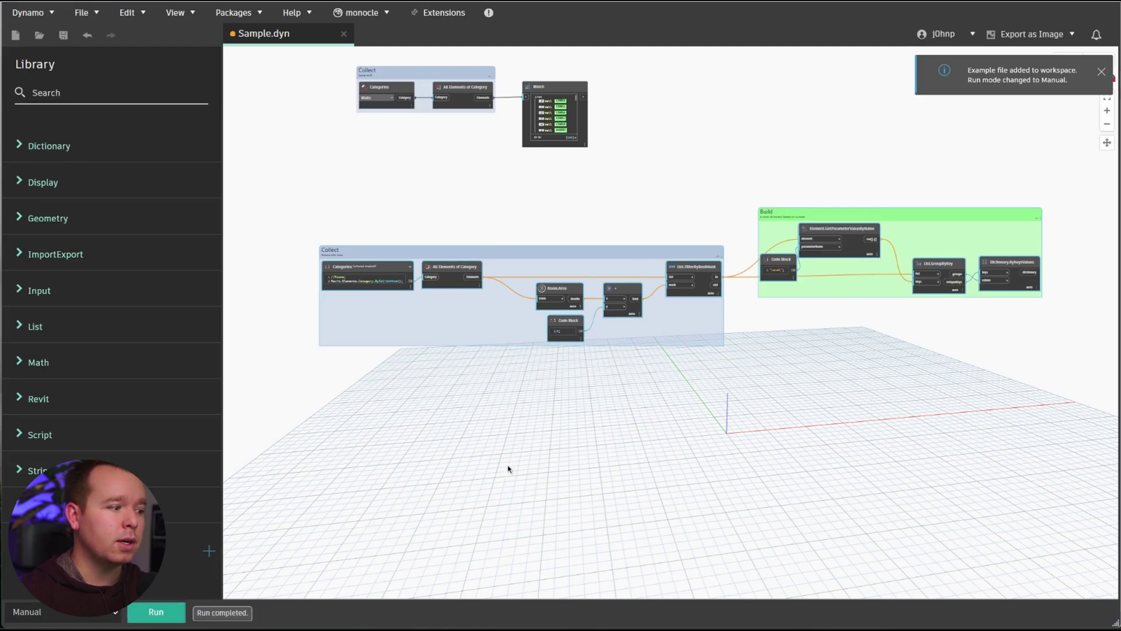
left_click(816, 343)
scroll(999, 291, "up", 3)
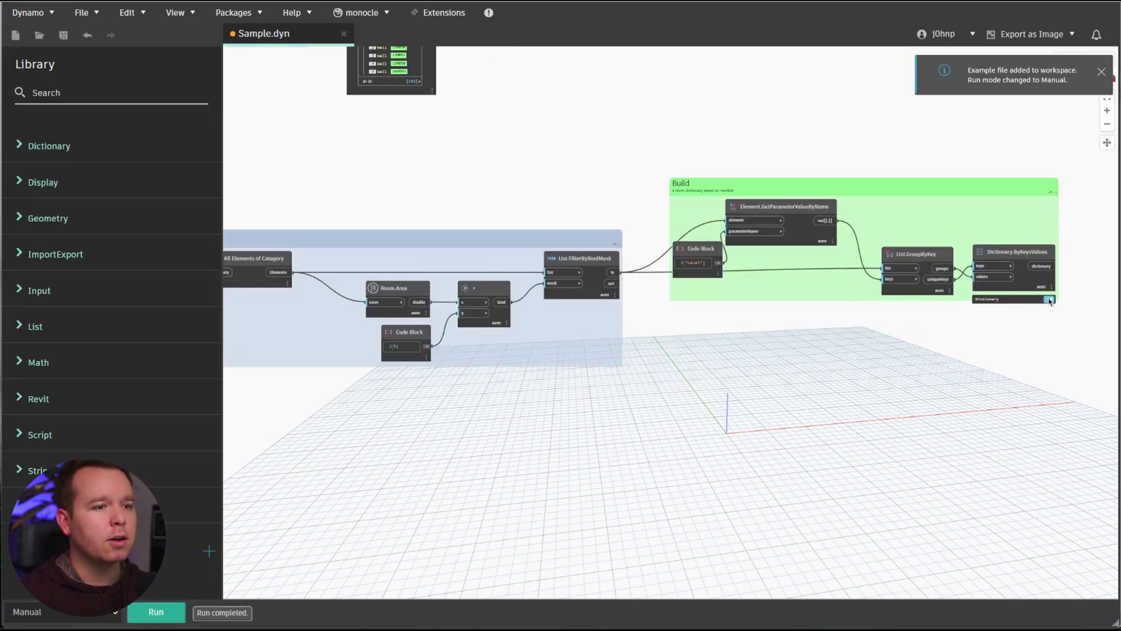
mouse_move(1045, 299)
middle_click_drag(1016, 331, 945, 271)
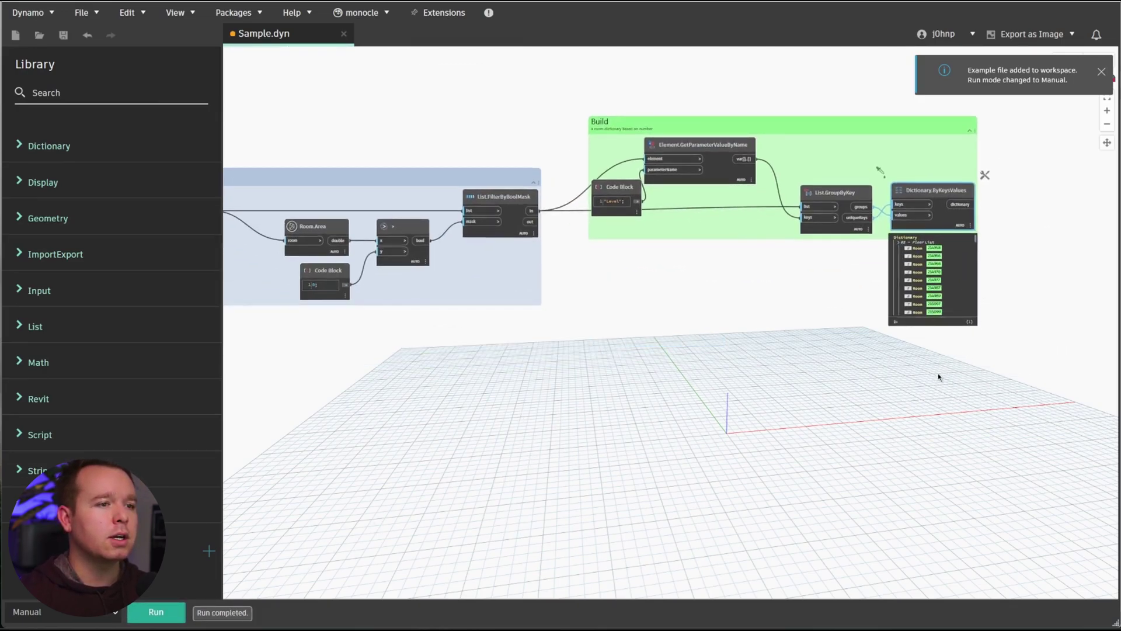
- Add a Levels node beside the room dictionary graph
right_click(791, 403)
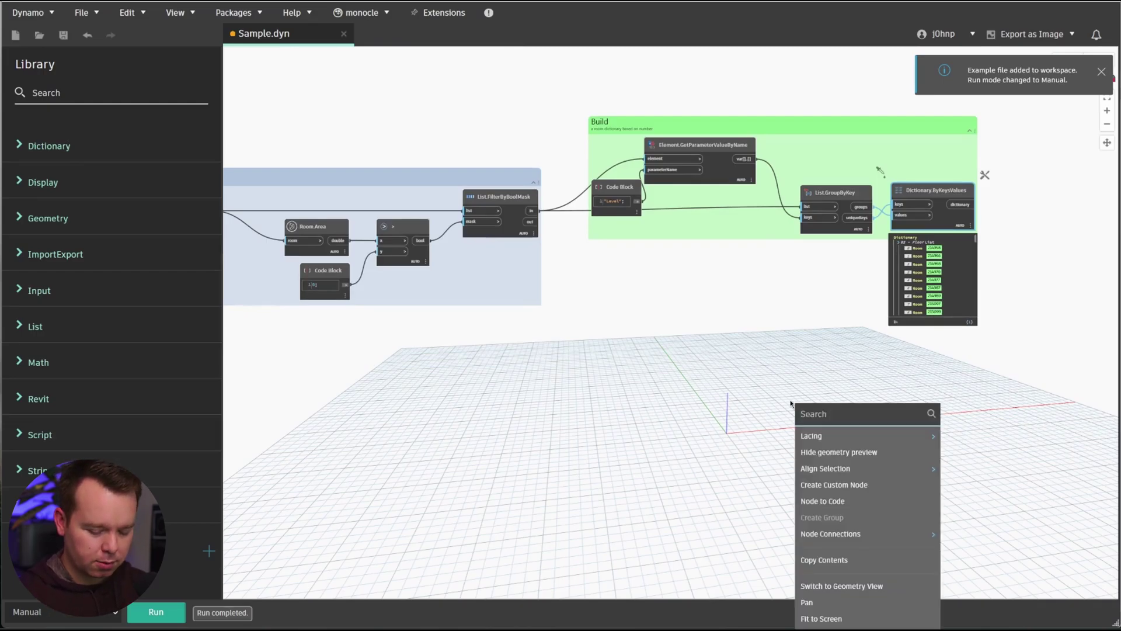
type("levels")
left_click(885, 433)
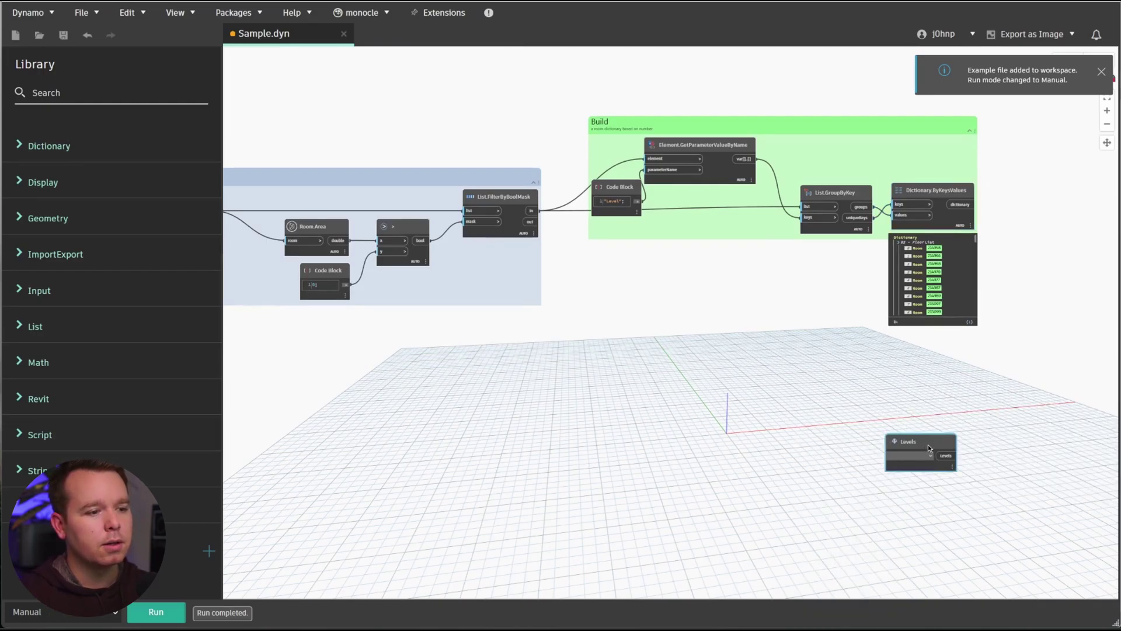
left_click_drag(928, 446, 704, 412)
left_click(705, 420)
left_click(683, 430)
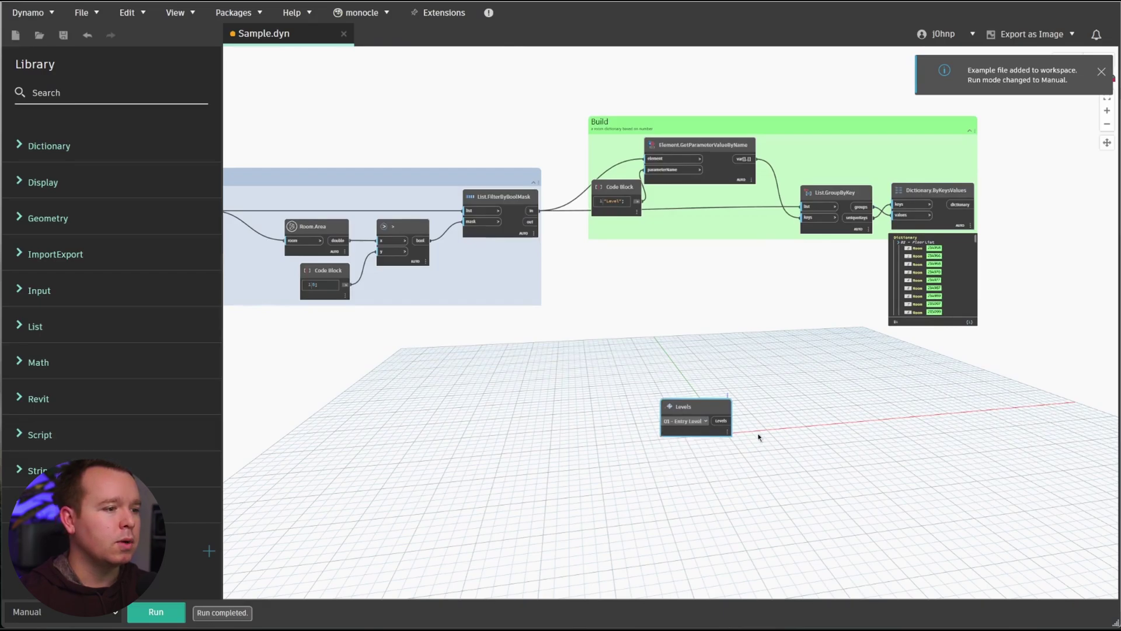
left_click(761, 437)
- Add Dictionary.ValueAtKey, wiring the room dictionary and Levels output into it
right_click(763, 437)
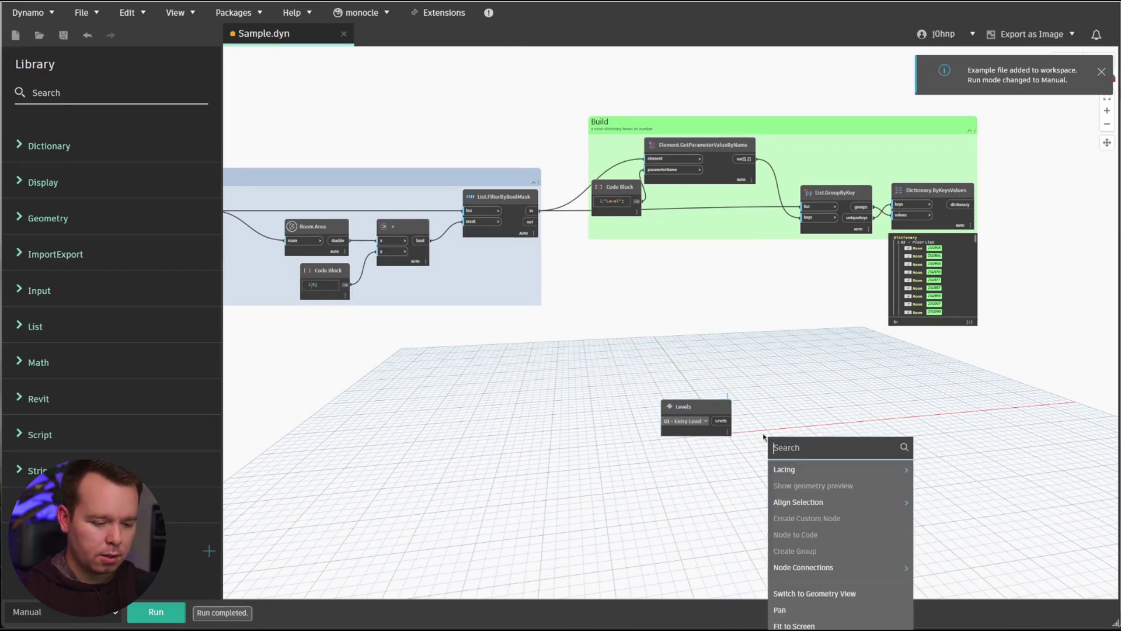
left_click(100, 144)
left_click(92, 286)
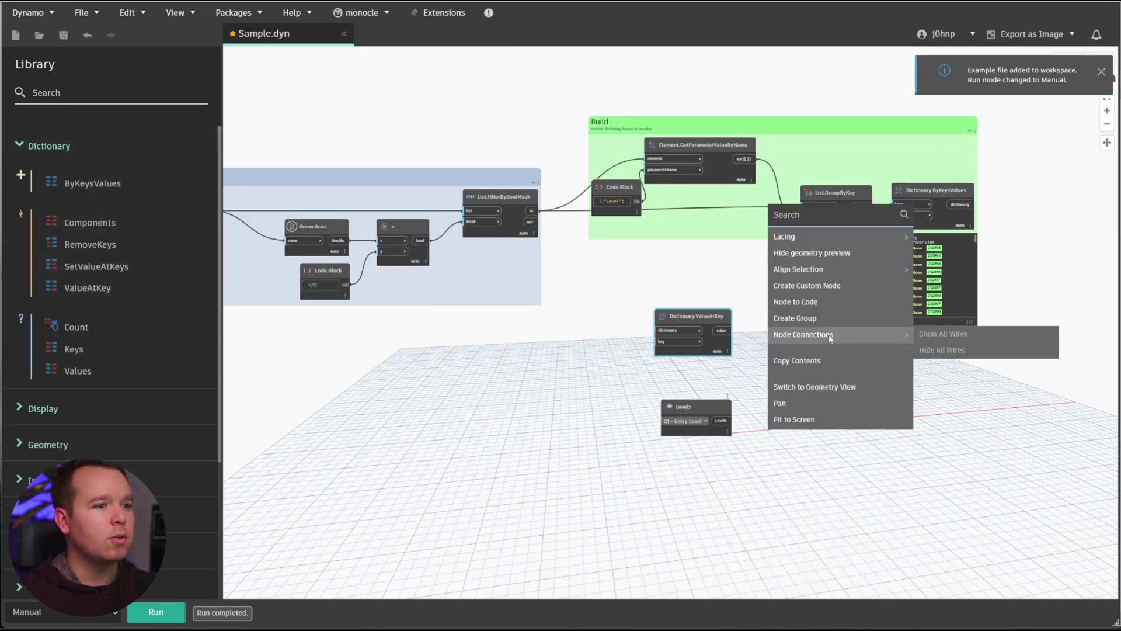
left_click_drag(971, 205, 964, 363)
middle_click_drag(912, 376, 759, 303)
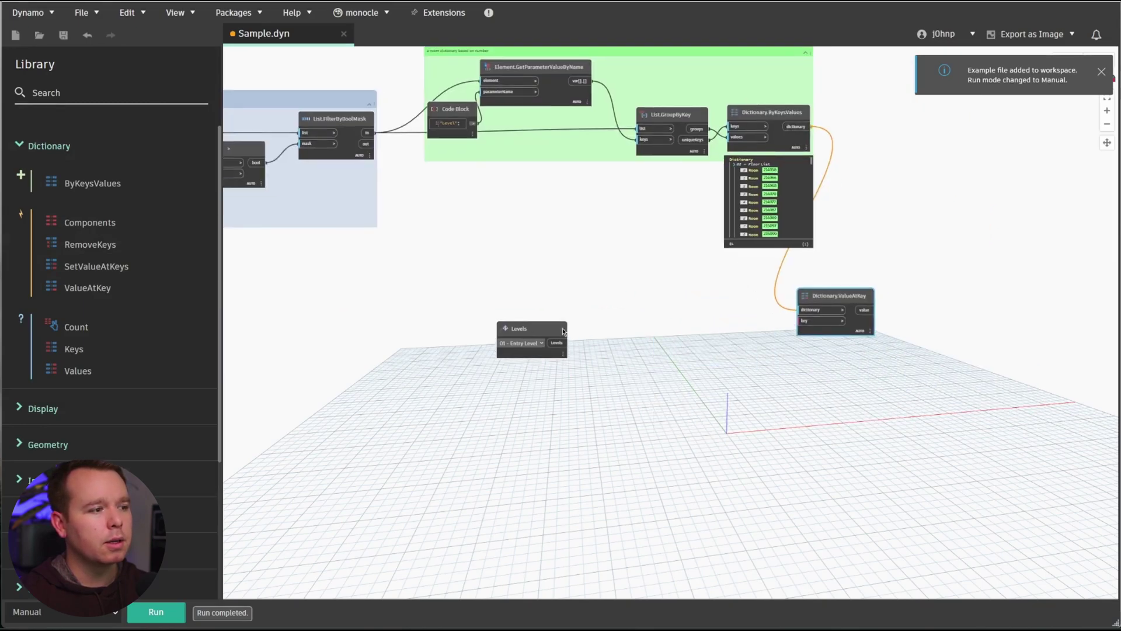
left_click_drag(561, 331, 828, 321)
- Run the graph, which ends with a warning on ValueAtKey
scroll(677, 320, "up", 2)
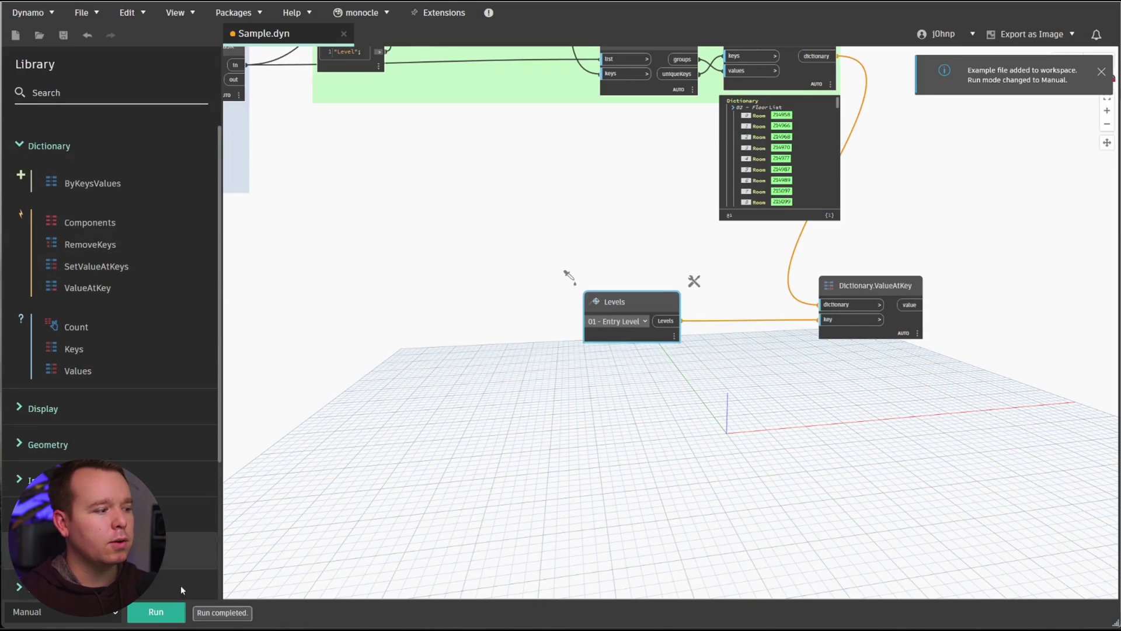
left_click(158, 612)
left_click_drag(898, 297, 980, 317)
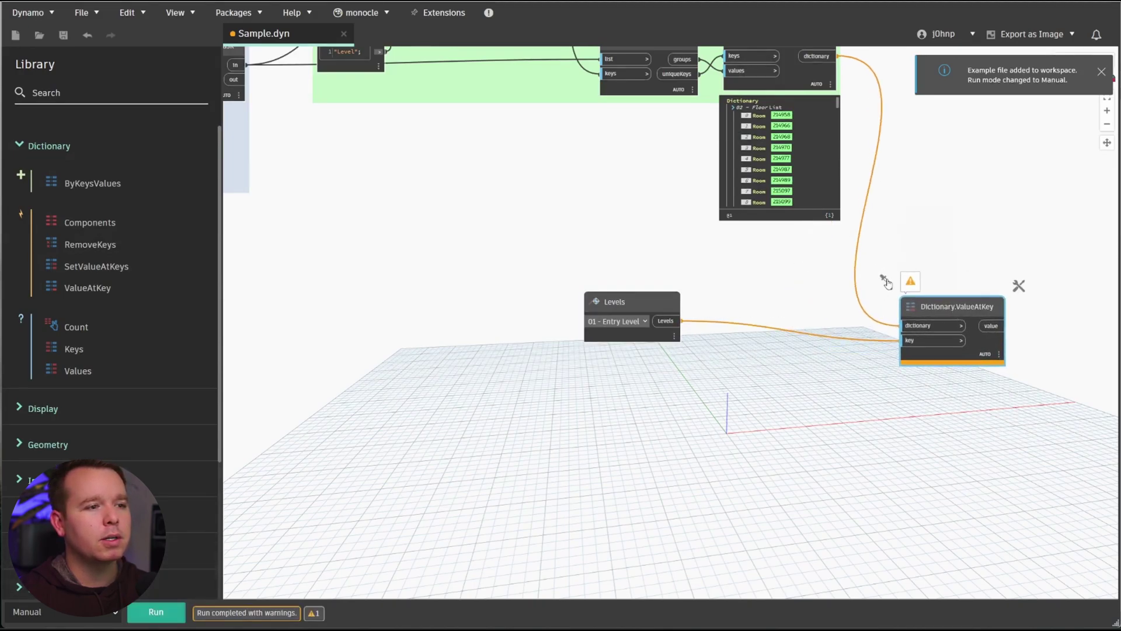
- Insert Element.Name between Levels and ValueAtKey's key, then rerun the graph
right_click(776, 352)
type("element.name")
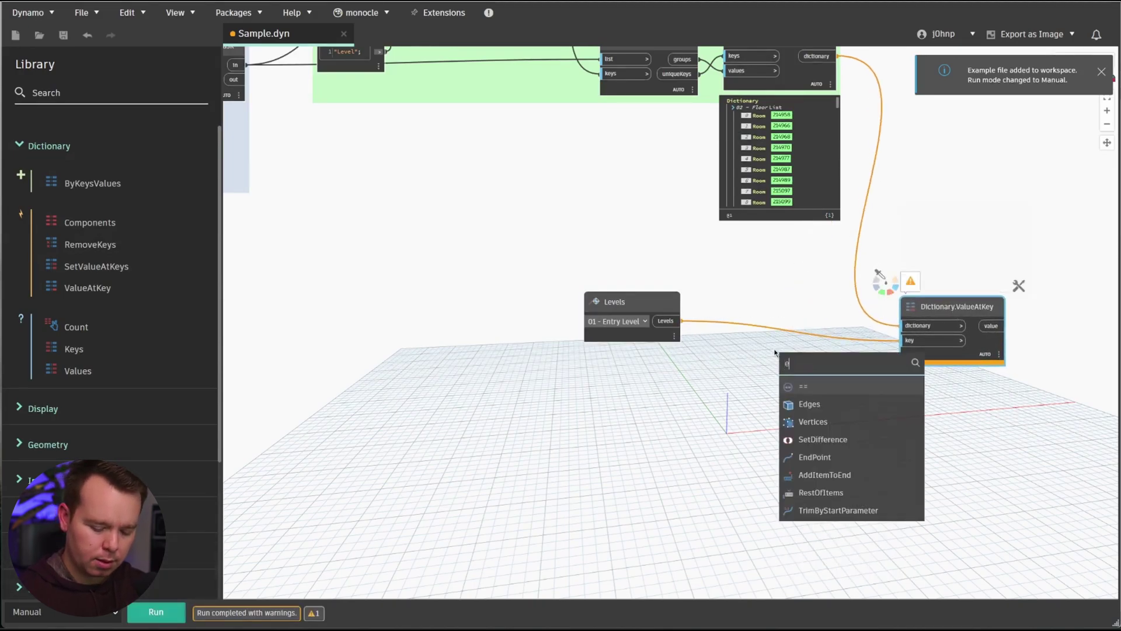
left_click(828, 389)
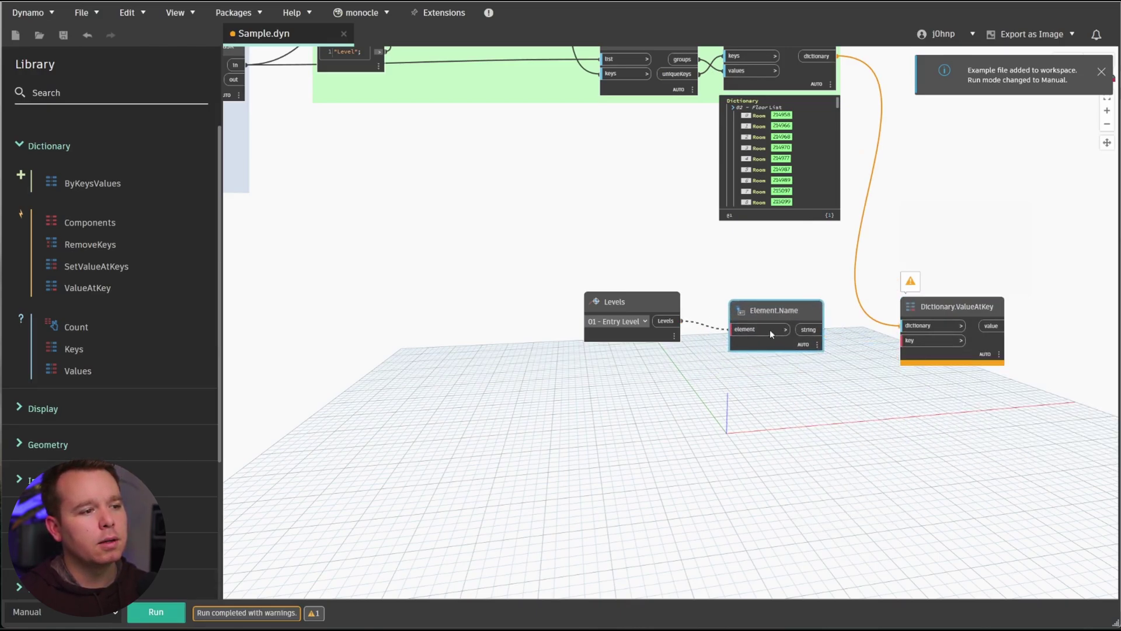
left_click(167, 614)
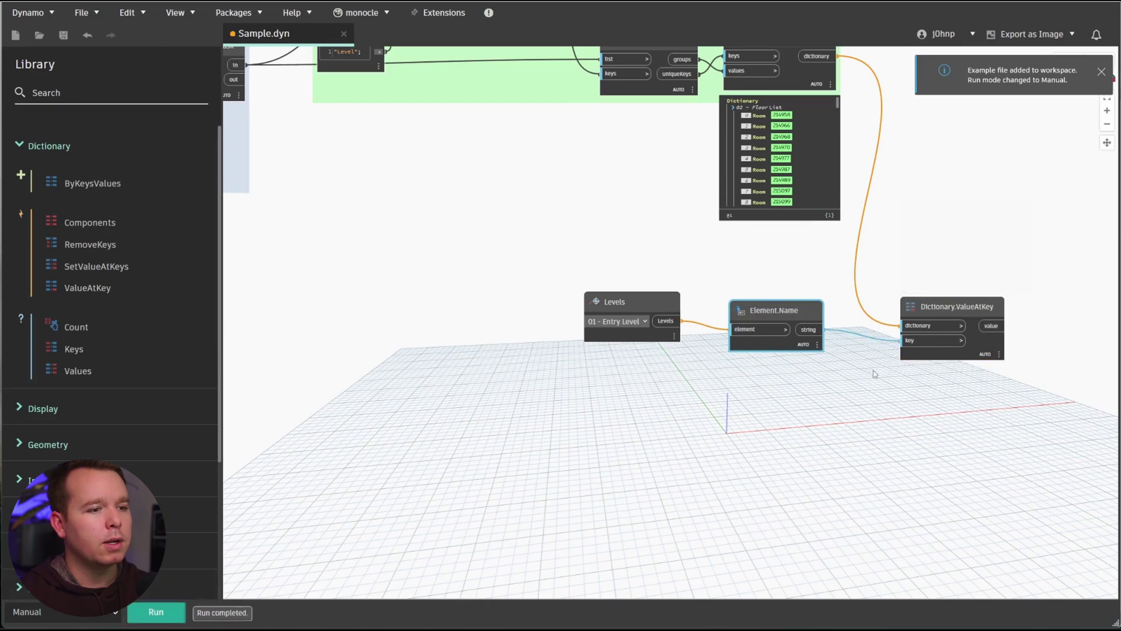
left_click(981, 350)
left_click_drag(791, 288, 664, 353)
key("ctrl+z")
key("ctrl+z")
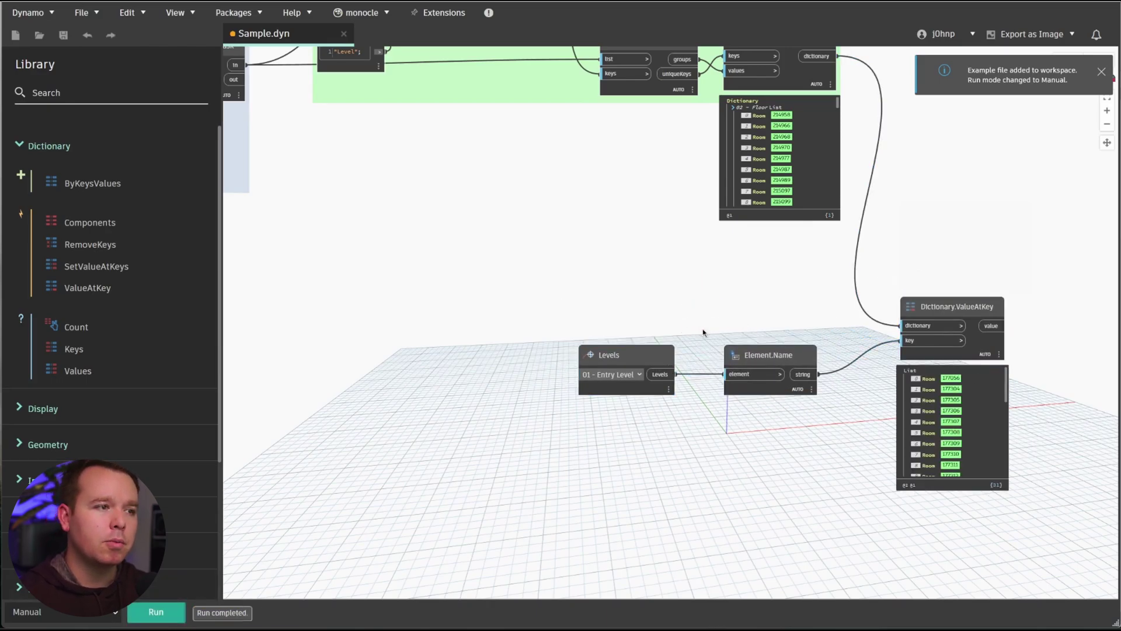
- Collapse the @2 - Floor and @3 - Floor lists in the ValueAtKey preview
left_click(732, 101)
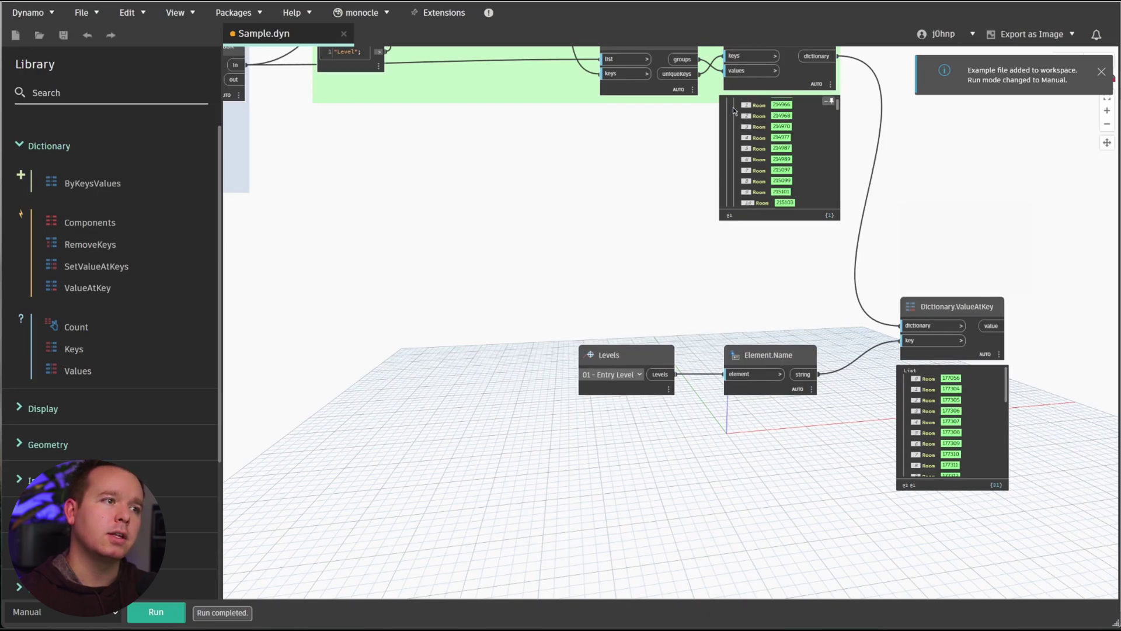
left_click(735, 108)
left_click(734, 108)
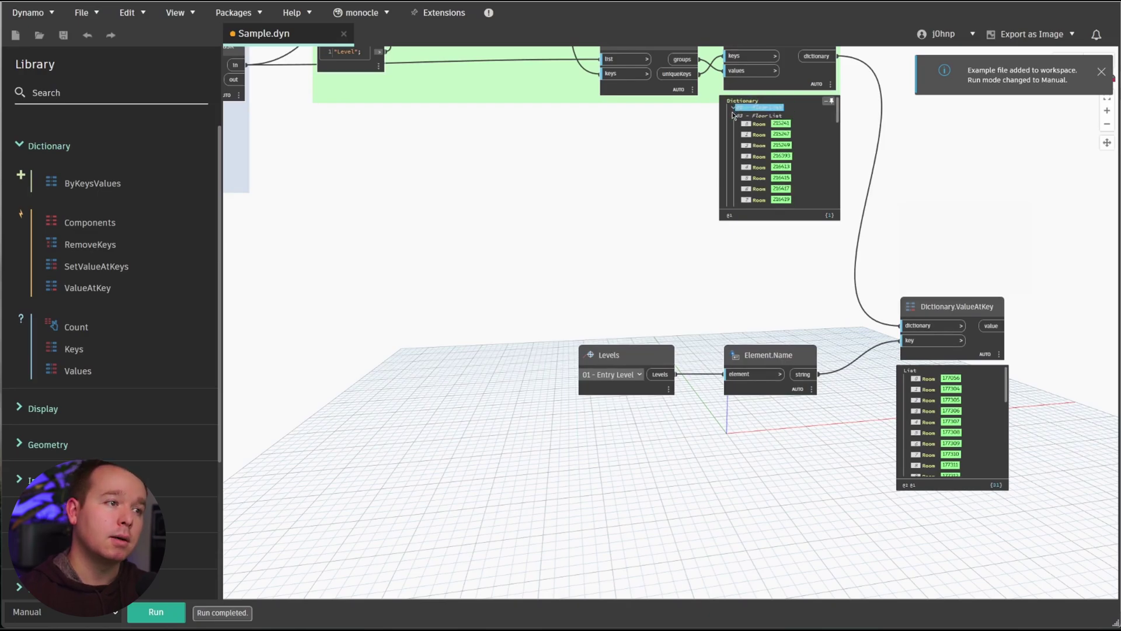
left_click(734, 117)
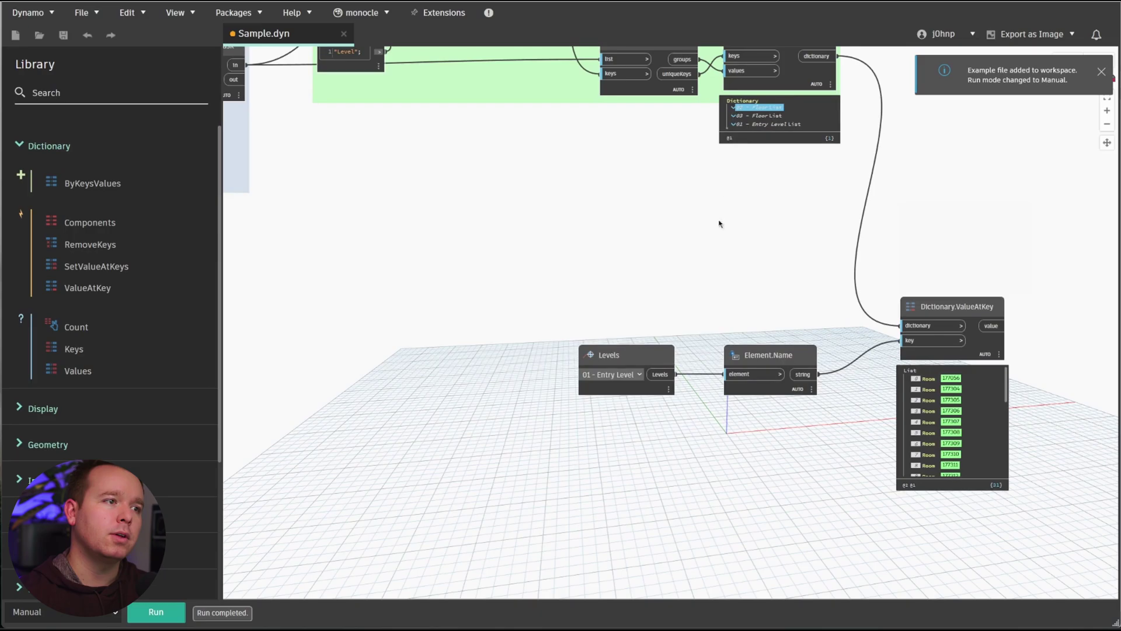
- Set Levels to 02 - Floor, then 03 - Floor, and rerun to list its rooms
left_click(610, 377)
left_click(599, 400)
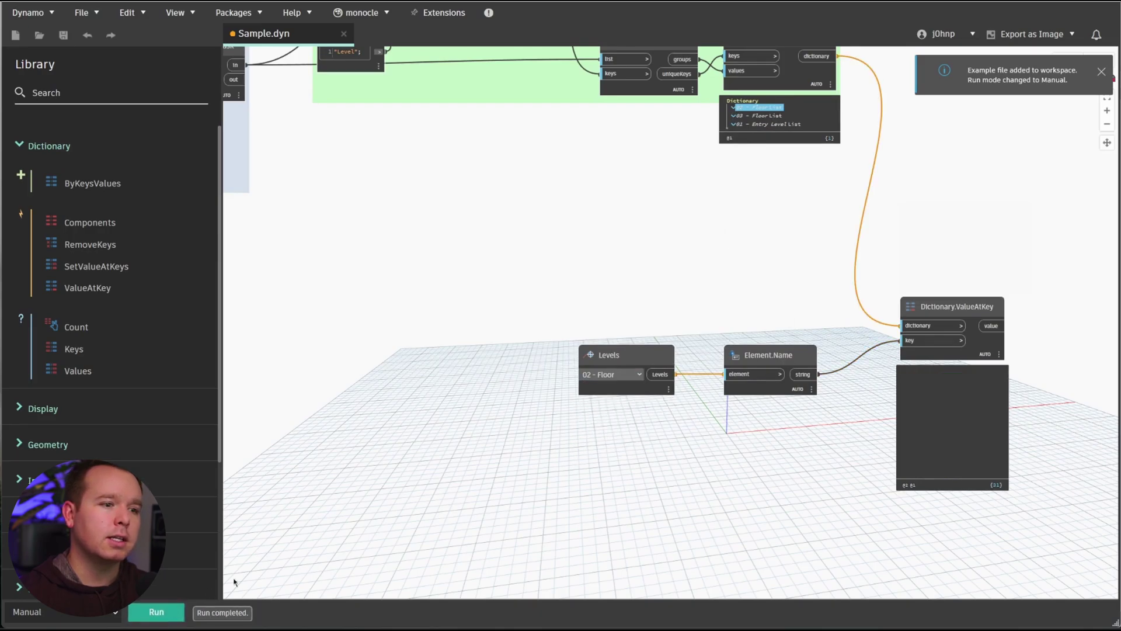
left_click(639, 374)
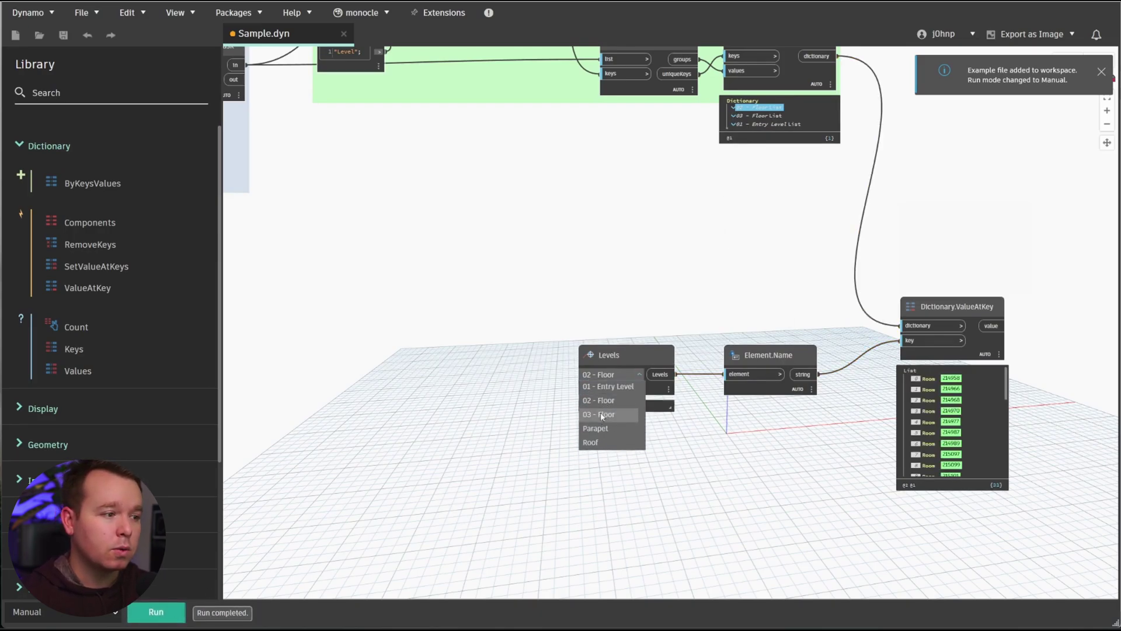
left_click(600, 412)
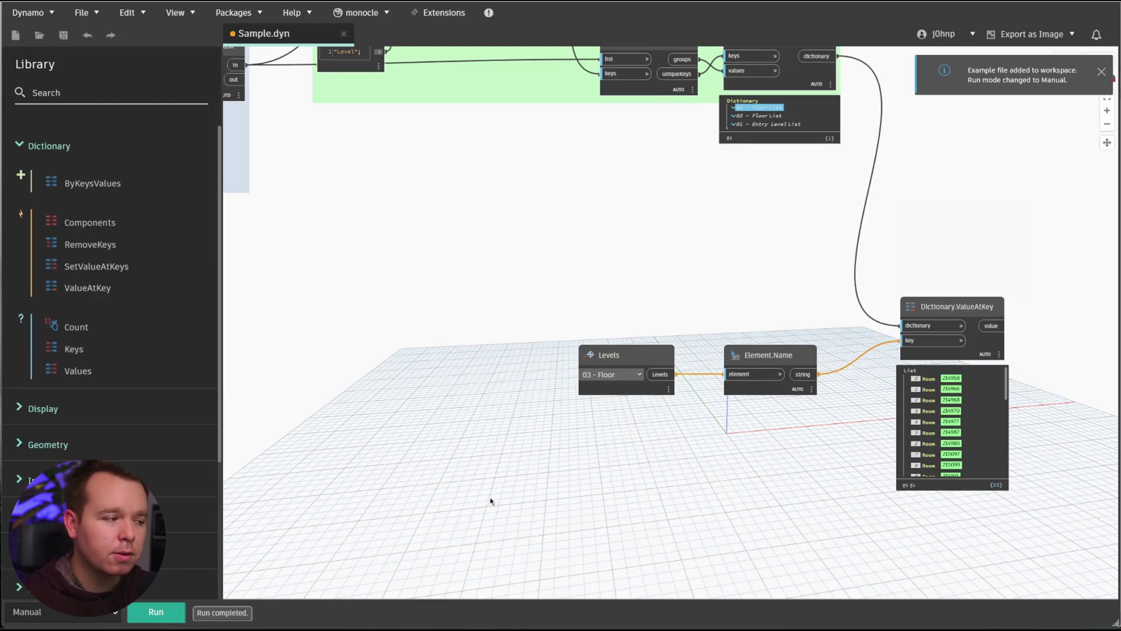
left_click(156, 612)
scroll(545, 313, "down", 5)
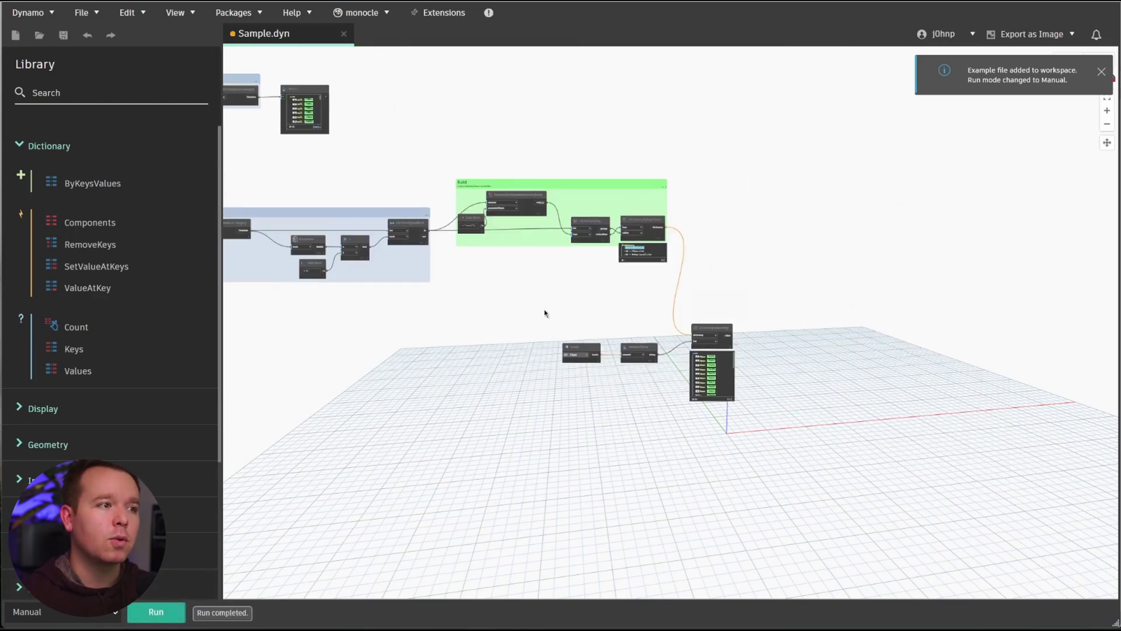
scroll(808, 300, "down", 3)
scroll(663, 303, "up", 2)
scroll(584, 257, "down", 1)
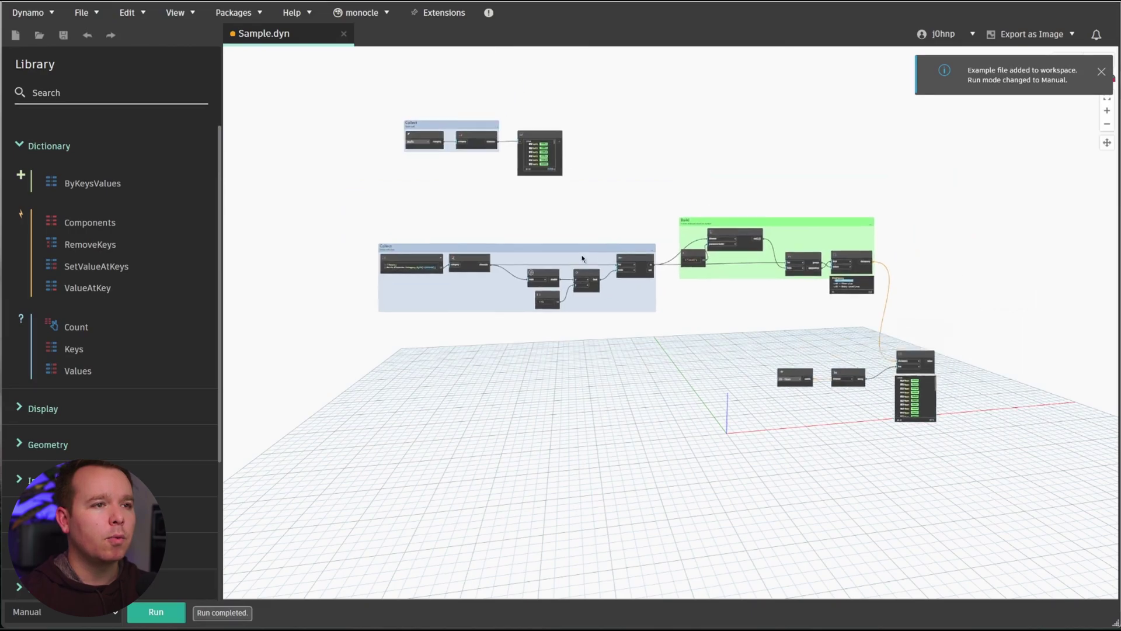
- Group the Levels, Element.Name and ValueAtKey nodes into an Annotation group, moved up-right
scroll(393, 150, "up", 3)
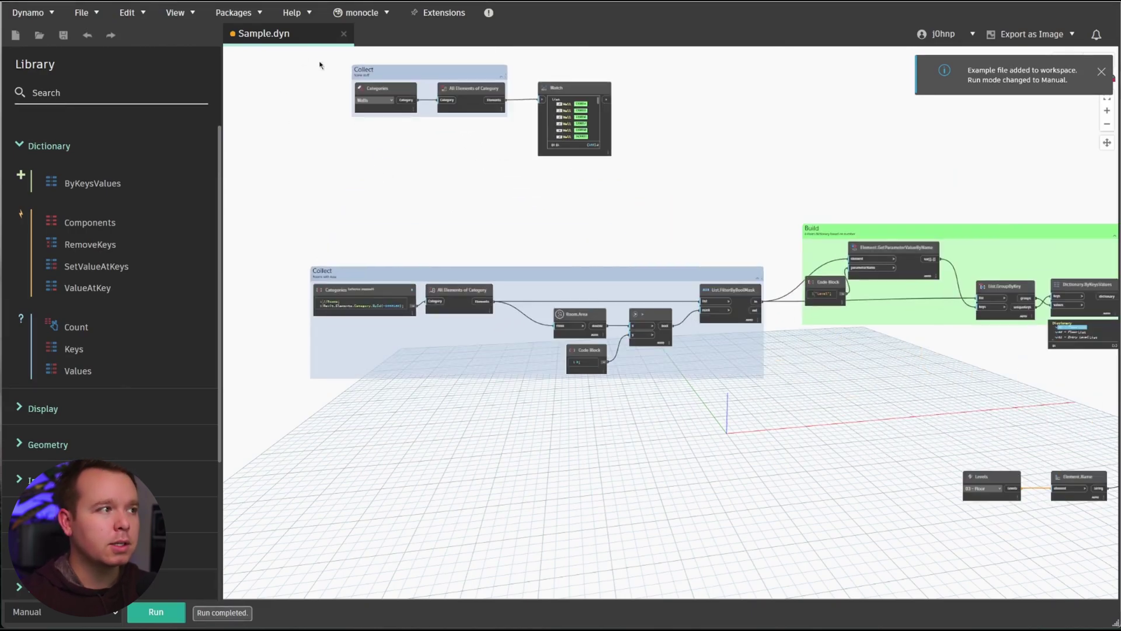
scroll(321, 65, "down", 2)
mouse_move(946, 315)
left_mouse_down()
mouse_move(861, 354)
mouse_move(756, 359)
mouse_move(851, 319)
left_mouse_up()
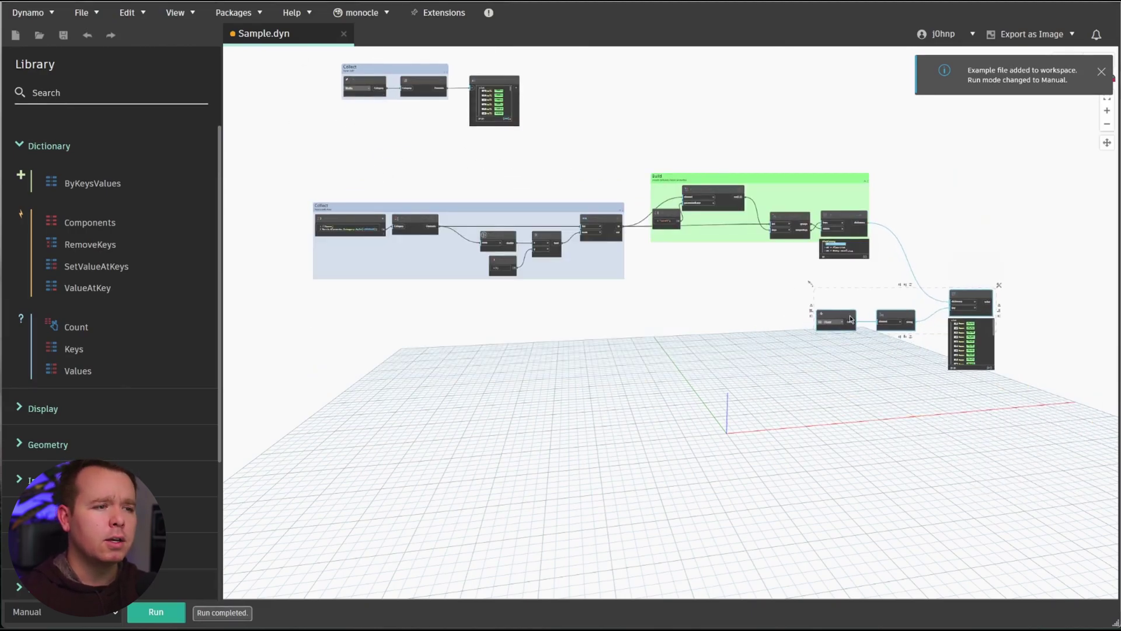
left_click(815, 288)
left_click_drag(843, 286, 878, 276)
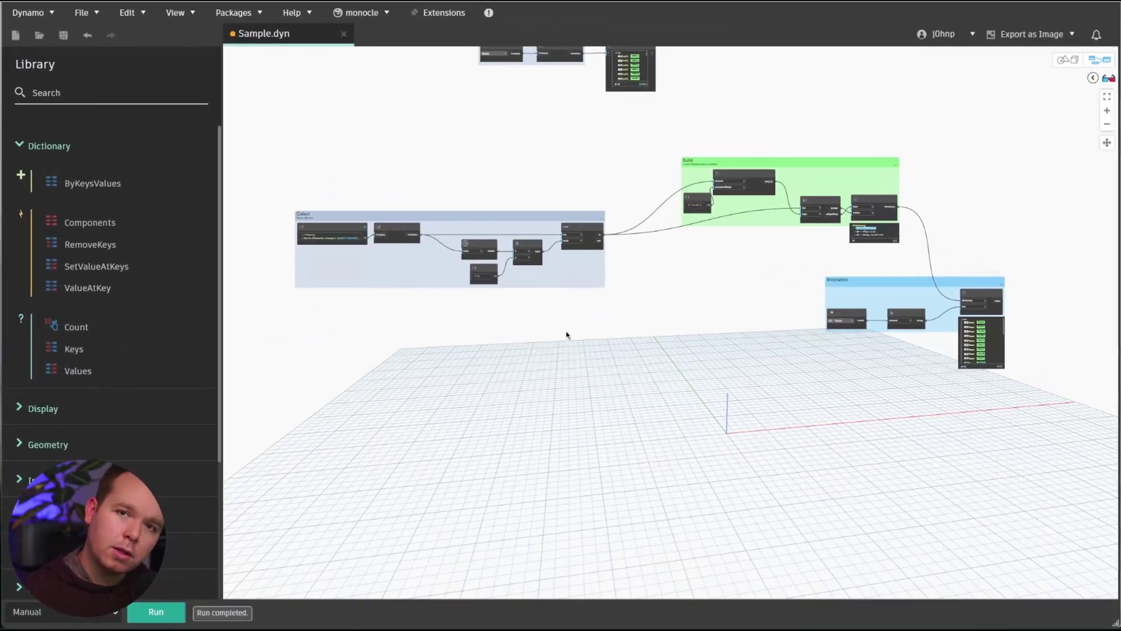
- Pan and zoom the canvas to review the Collect, Build and Annotation groups
middle_click_drag(643, 342, 761, 360)
scroll(787, 309, "up", 2)
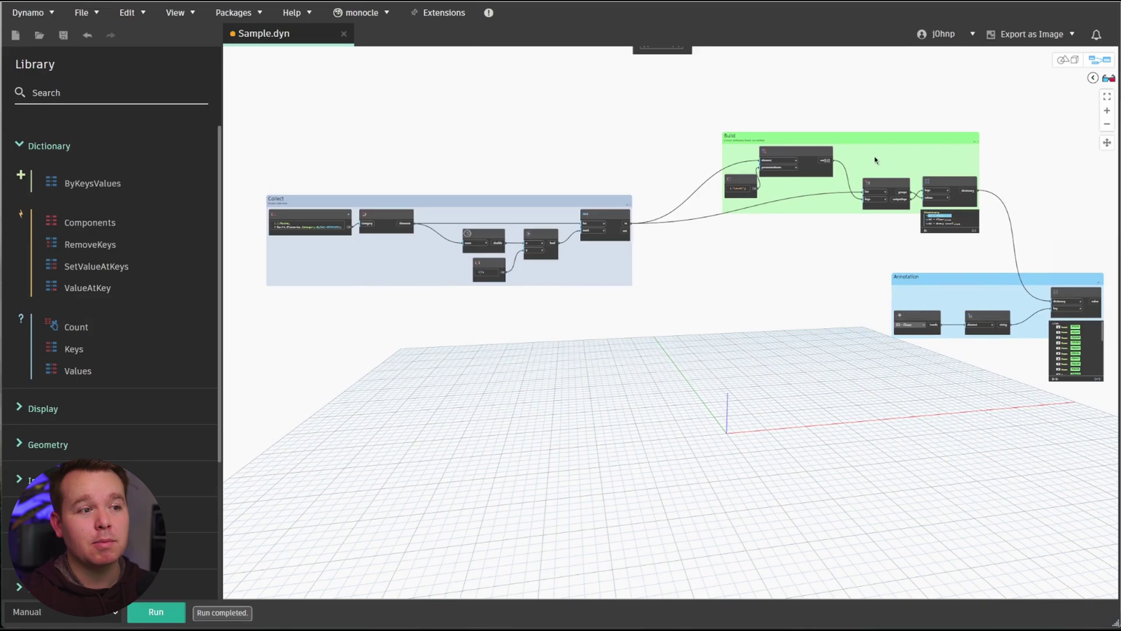
middle_click_drag(888, 154, 789, 165)
scroll(471, 270, "down", 2)
scroll(565, 254, "up", 4)
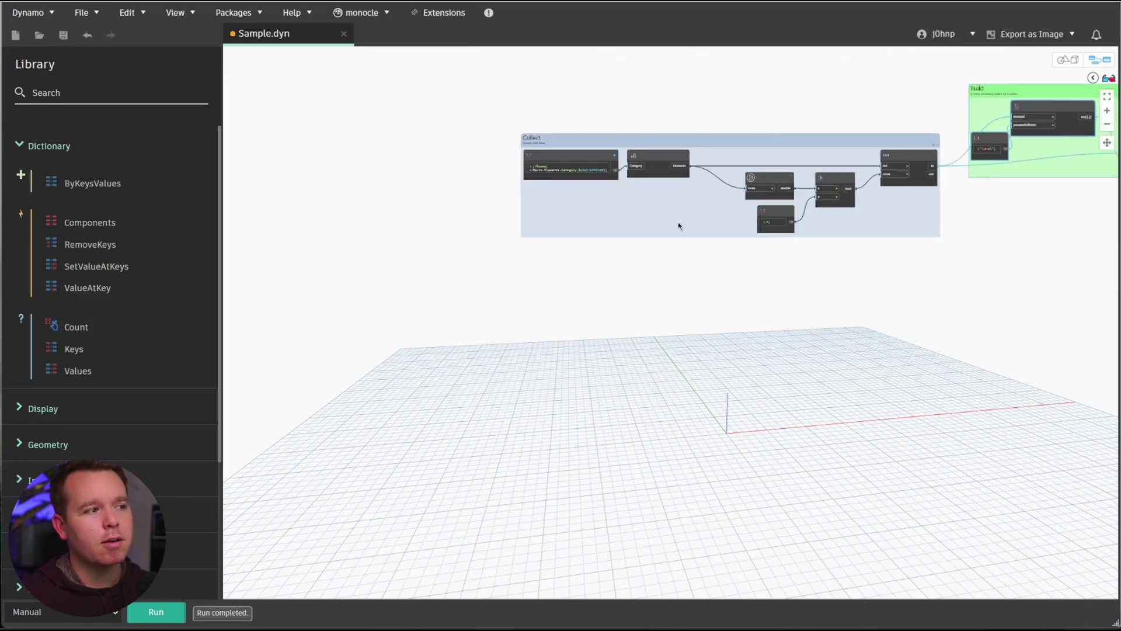
scroll(689, 234, "up", 2)
middle_click_drag(694, 240, 488, 245)
scroll(488, 245, "down", 2)
scroll(915, 289, "up", 3)
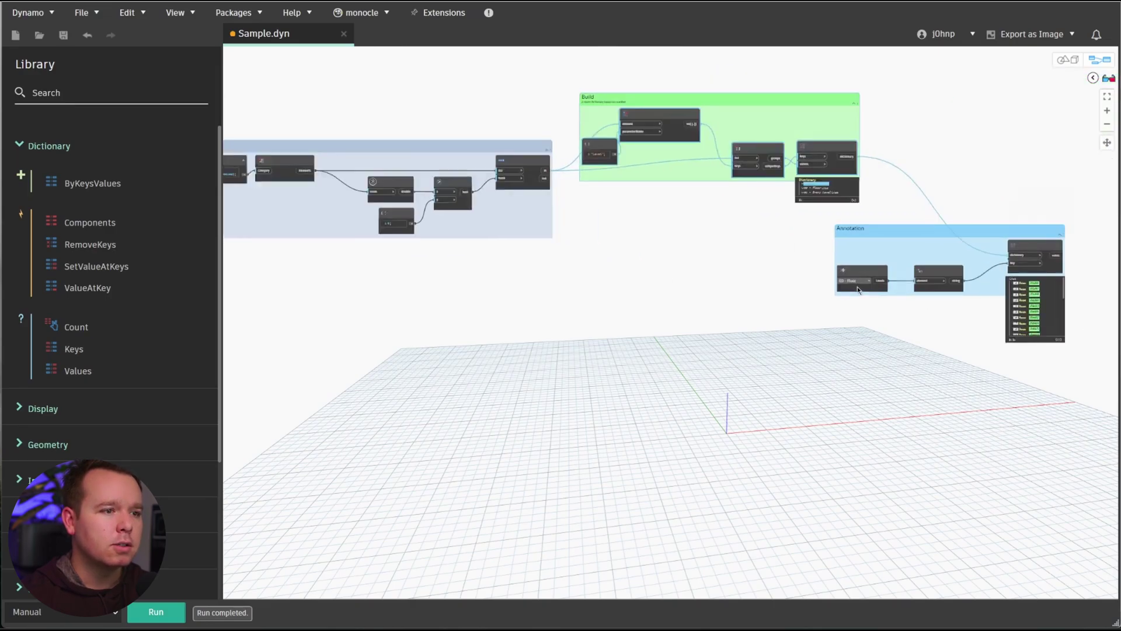
scroll(916, 263, "down", 3)
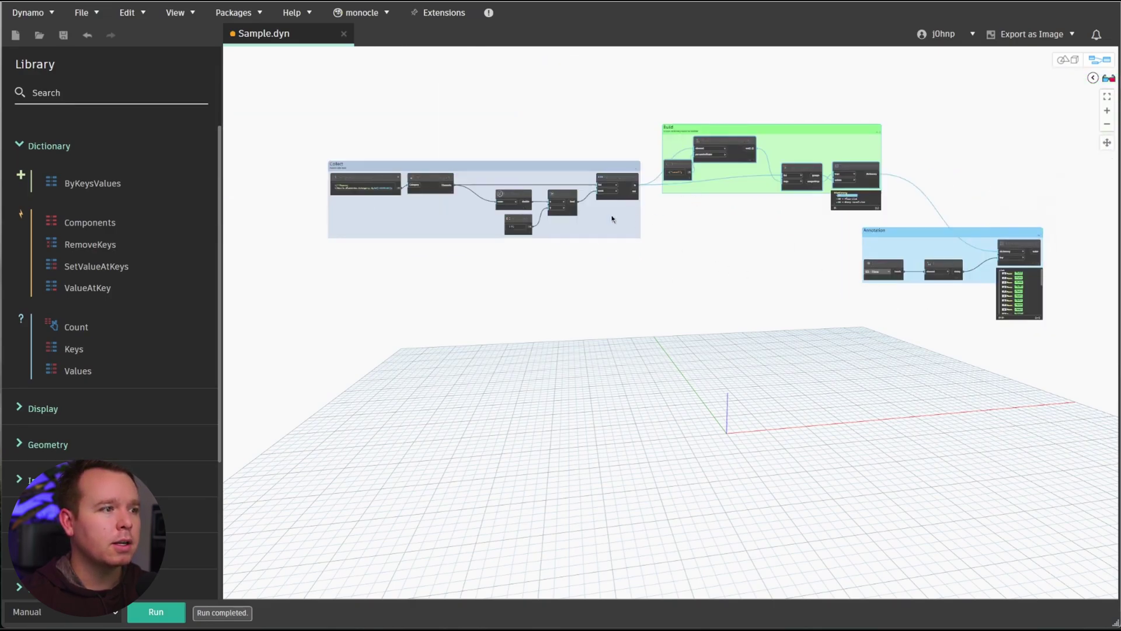
- Attempt inserting RoomDictionary-Number.dyn into Sample.dyn, which fails because its nodes already exist
left_click(82, 12)
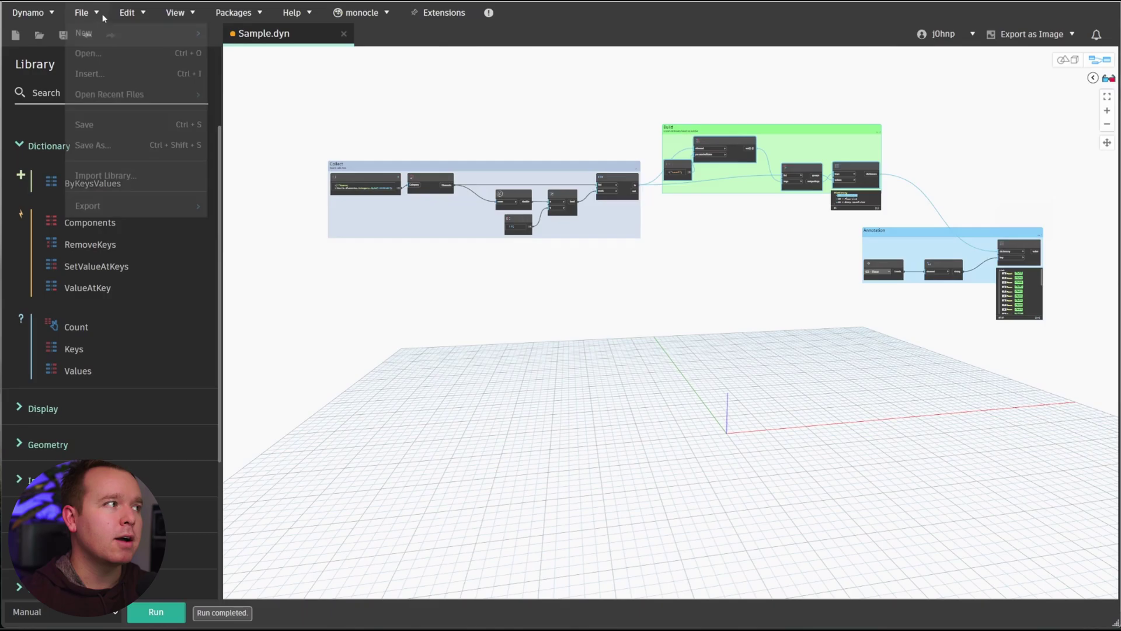
left_click(122, 80)
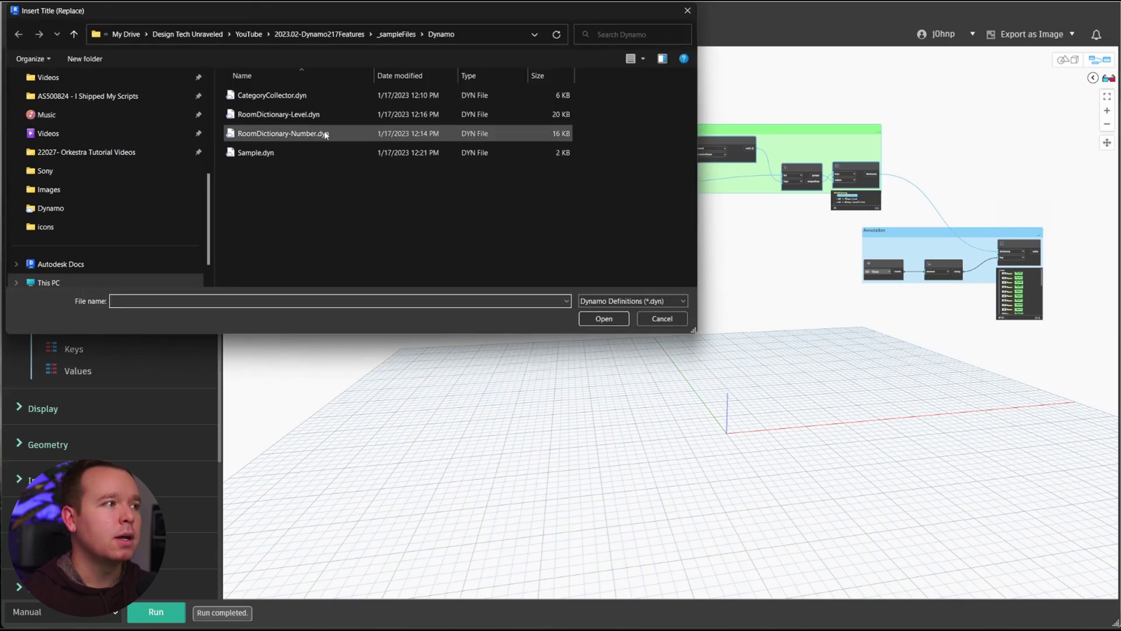
left_click(320, 134)
left_click(612, 317)
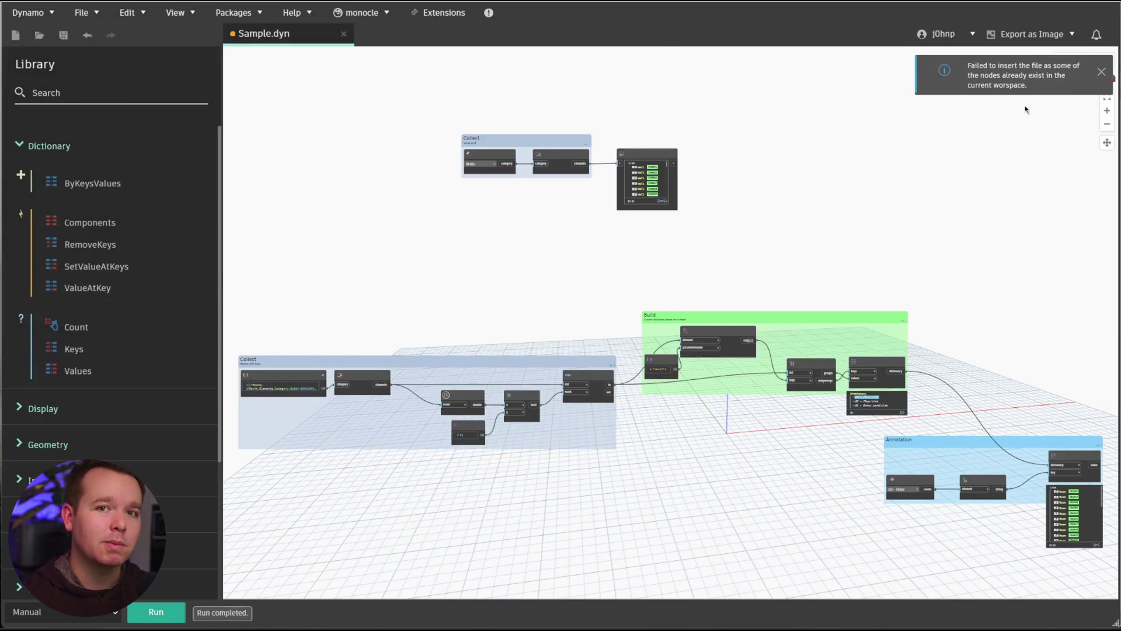
scroll(1025, 109, "down", 3)
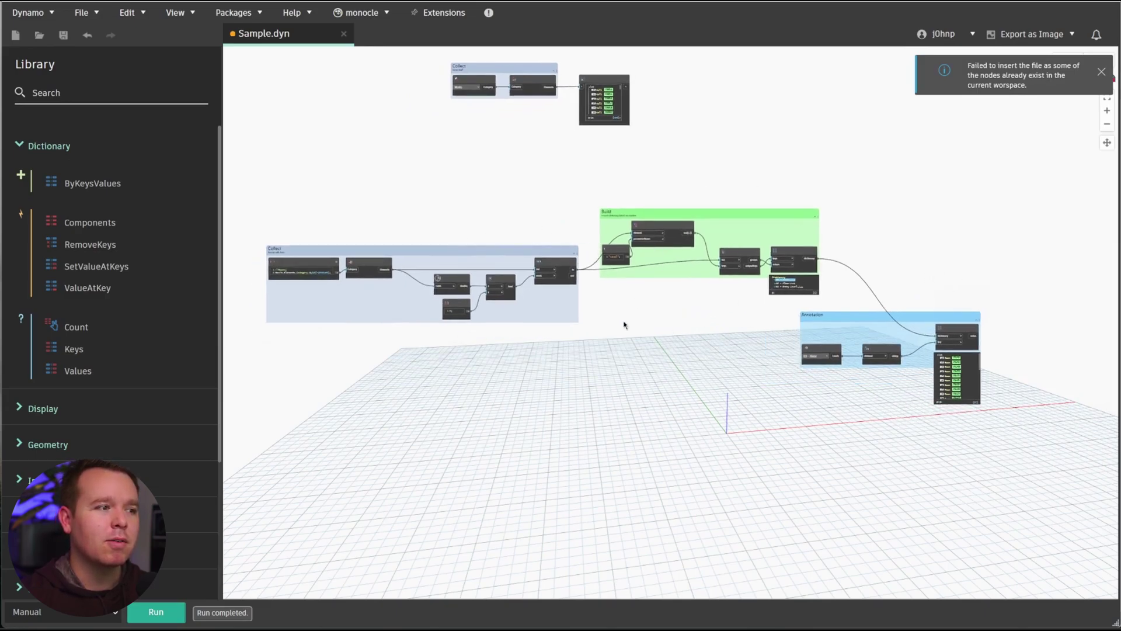
- Close Sample.dyn without saving, open RoomDictionary-Number from recent files, and dismiss the failure notice
left_click(344, 34)
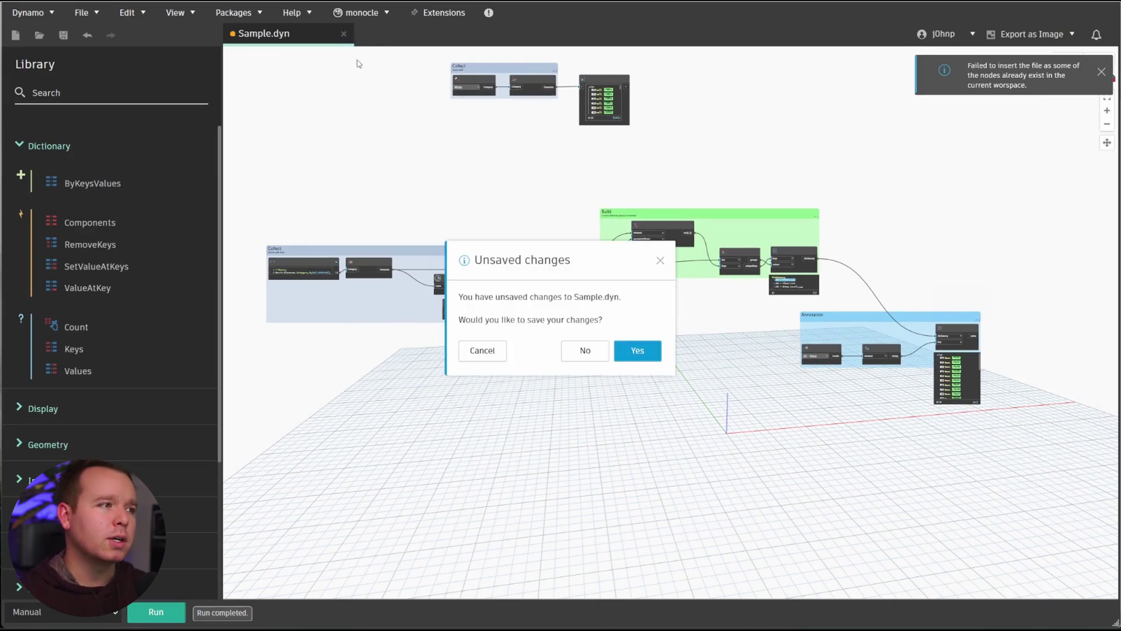
left_click(589, 345)
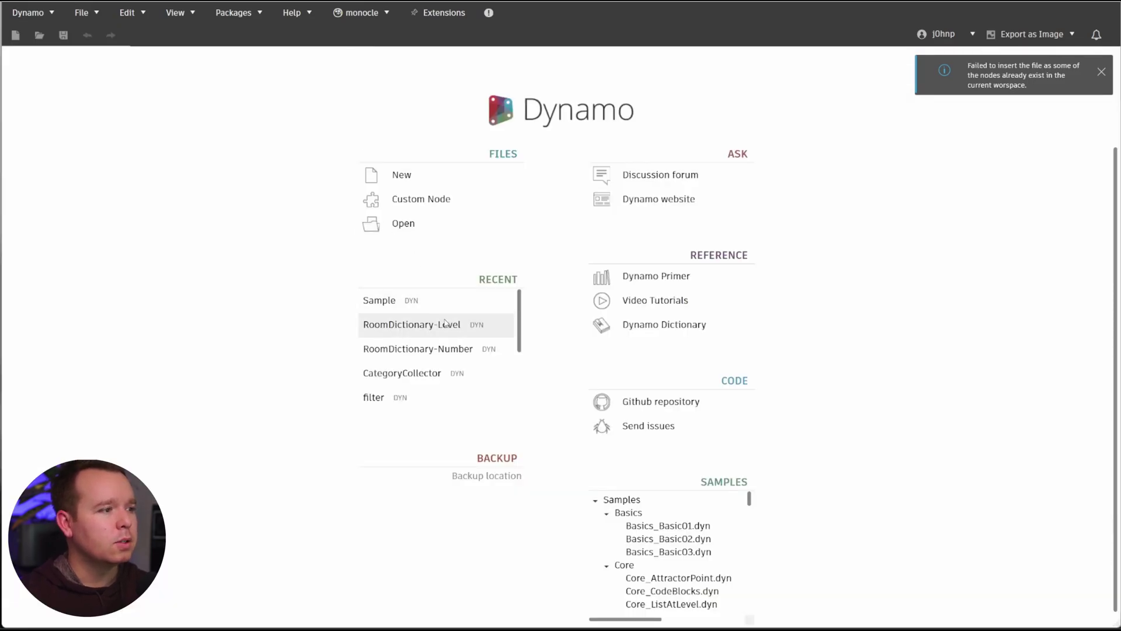
left_click(444, 348)
scroll(905, 312, "down", 5)
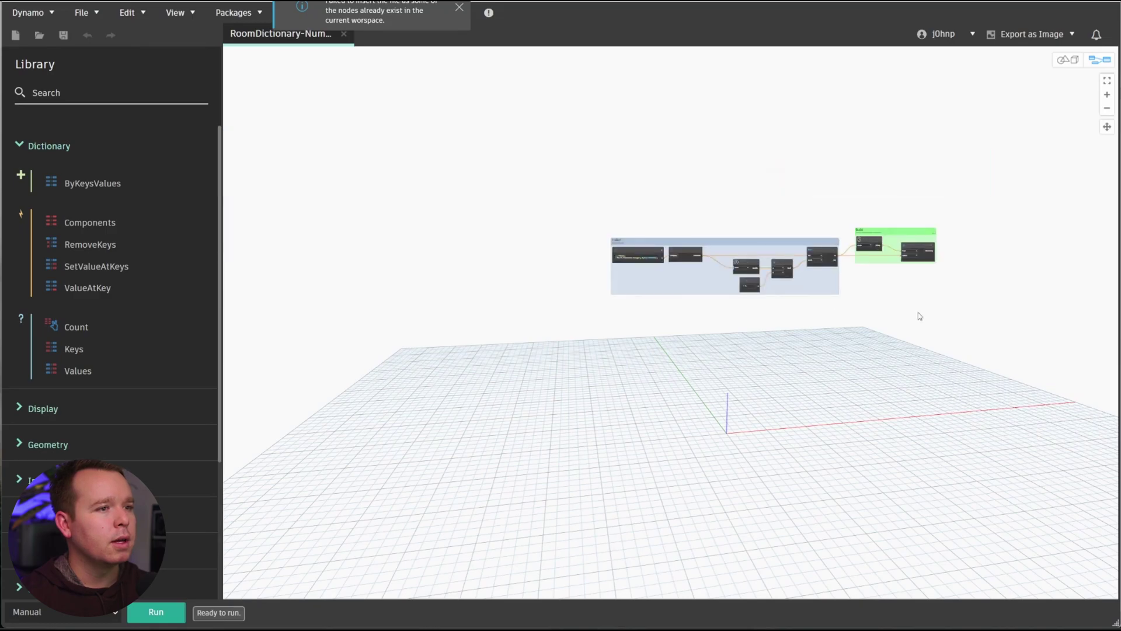
left_click(458, 8)
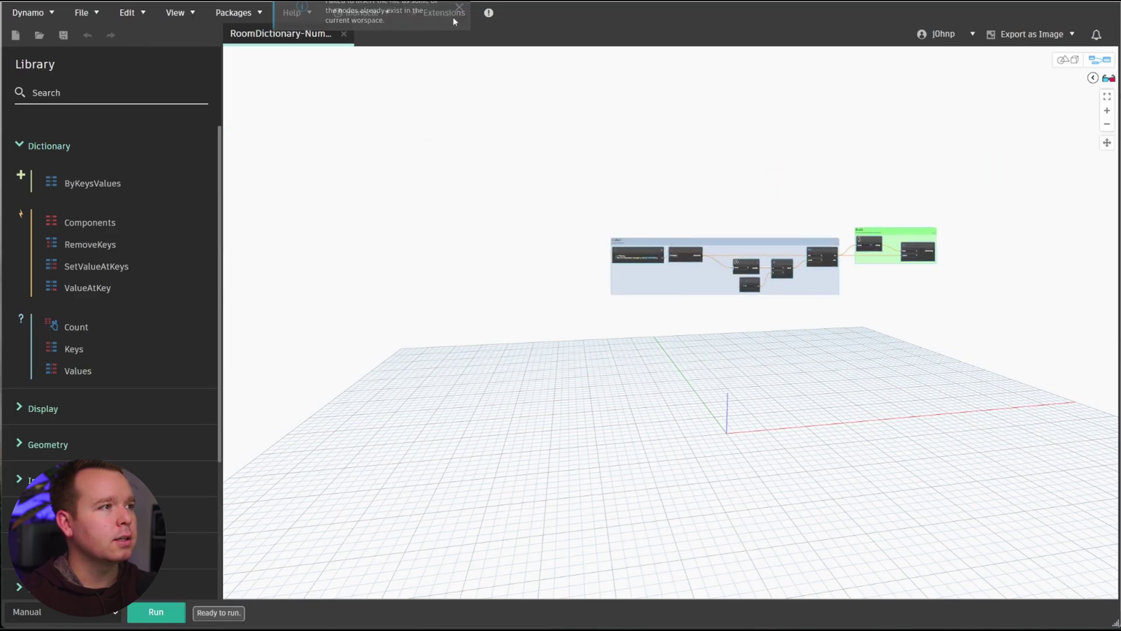
- Paste the copied room graph into a new Home Workspace and save it over RoomDictionary-Number.dyn
left_click(78, 13)
mouse_move(117, 37)
left_click(275, 38)
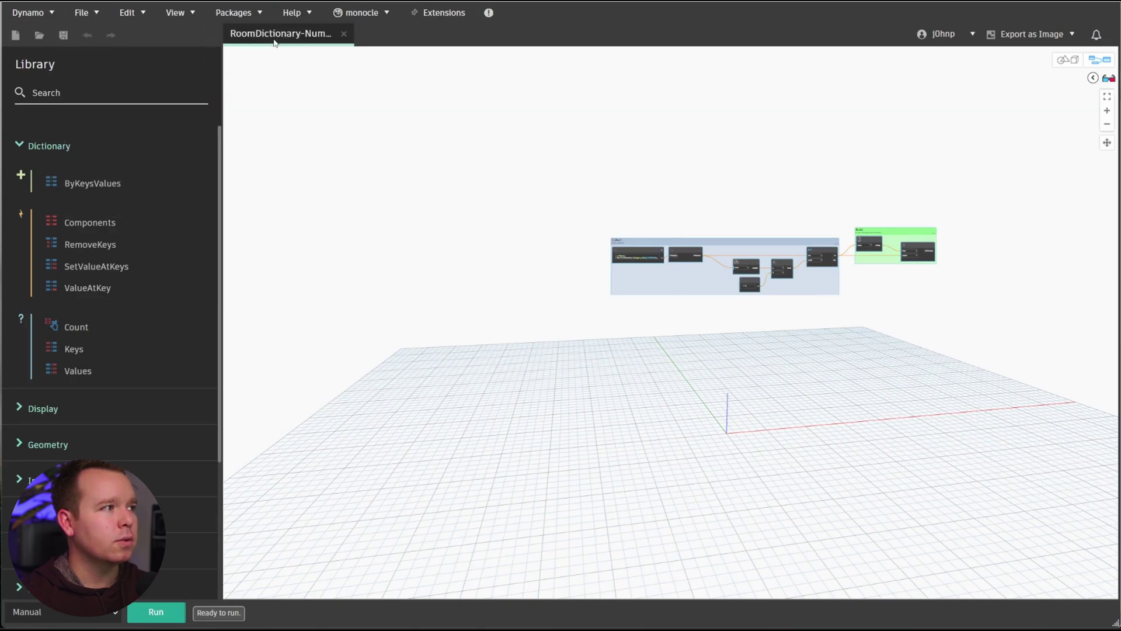
key("ctrl+v")
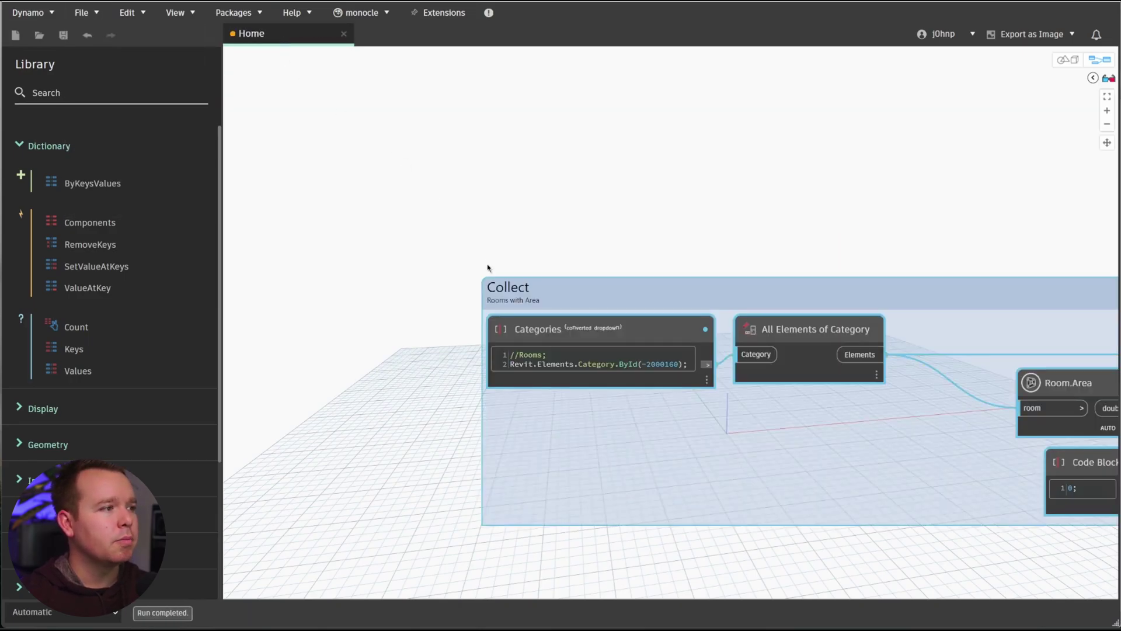
left_click(95, 13)
left_click(98, 126)
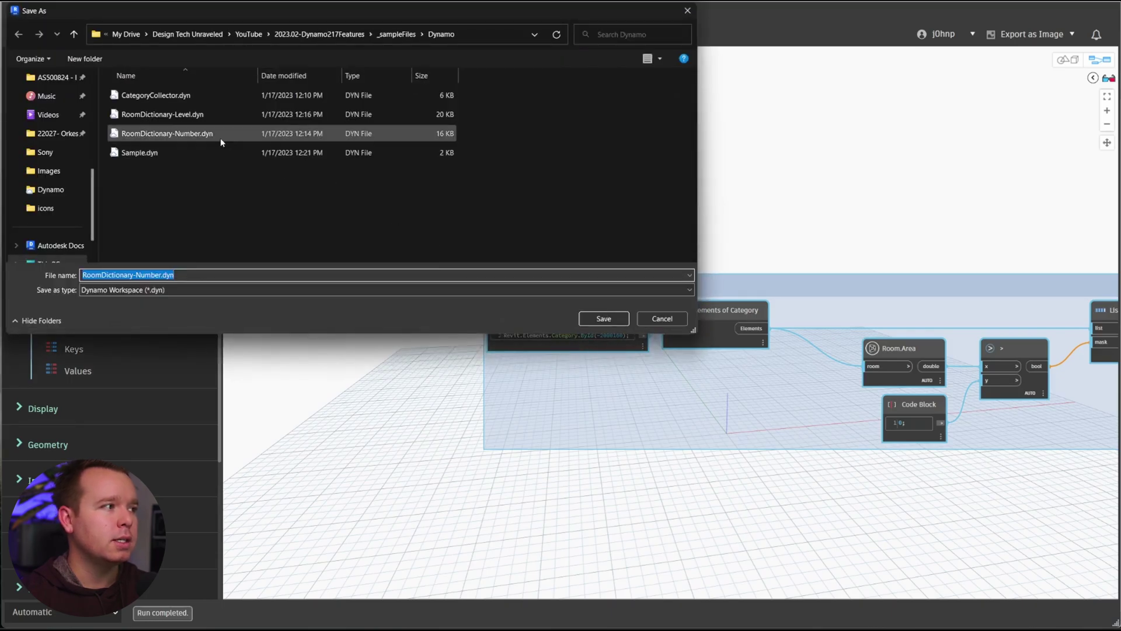
double_click(220, 134)
left_click(589, 313)
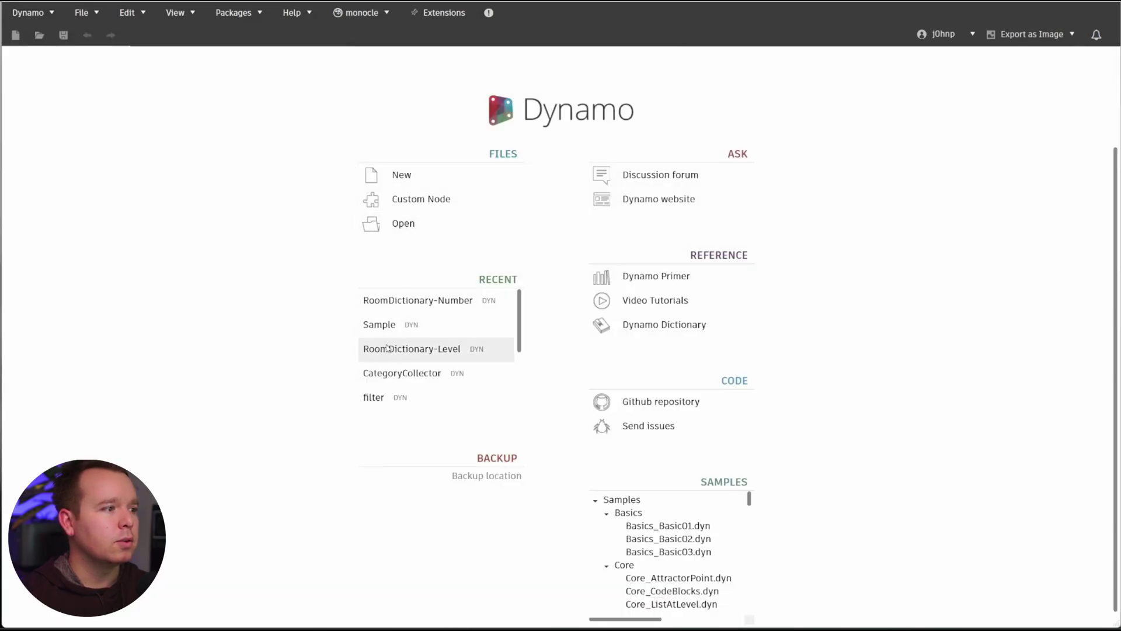
- Reopen Sample from recent files and insert CategoryCollector.dyn into it
left_click(399, 328)
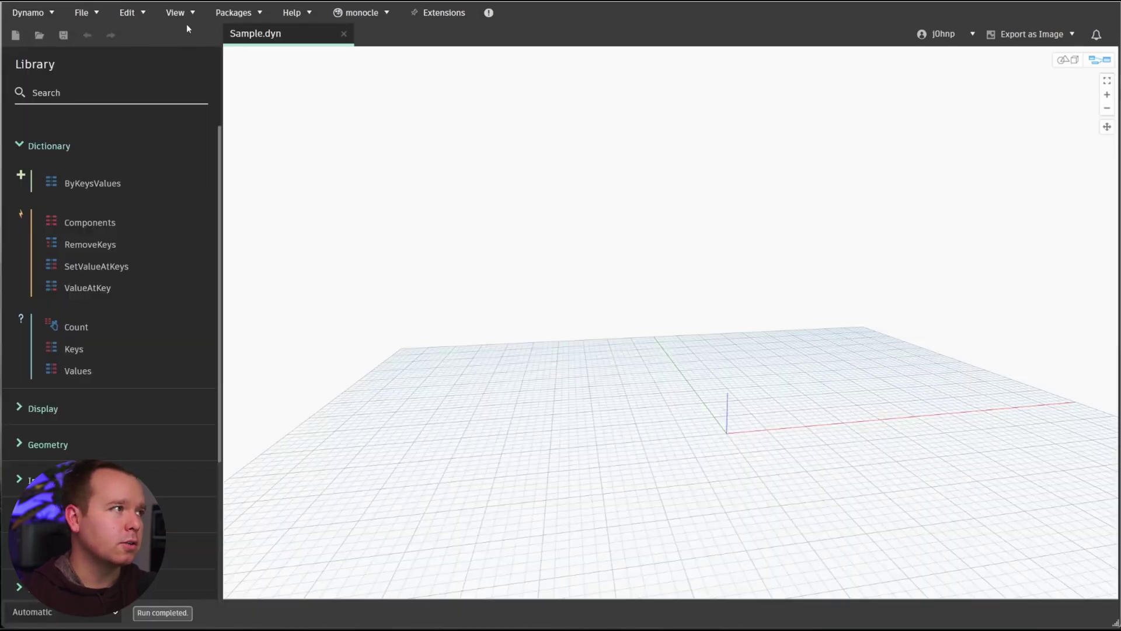
left_click(99, 13)
left_click(105, 80)
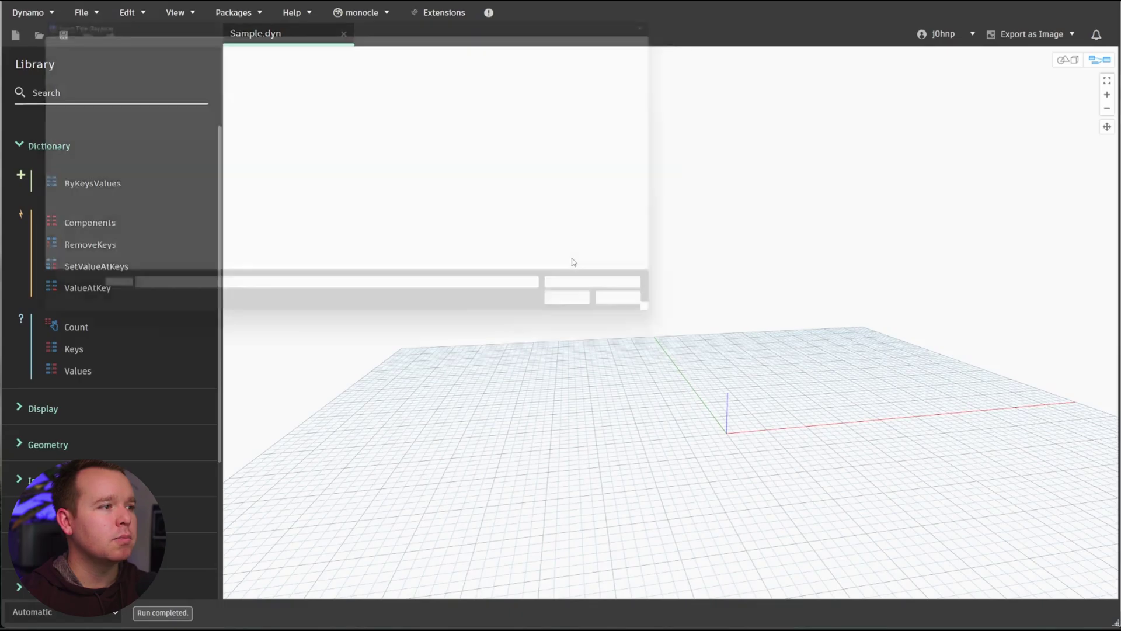
left_click(295, 96)
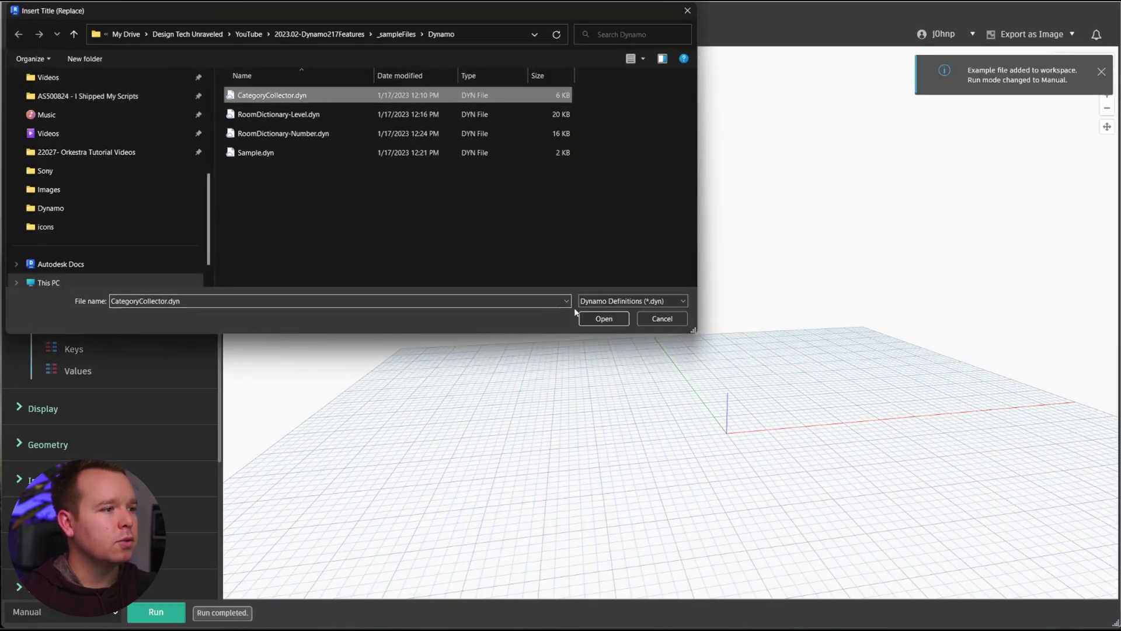
left_click(605, 318)
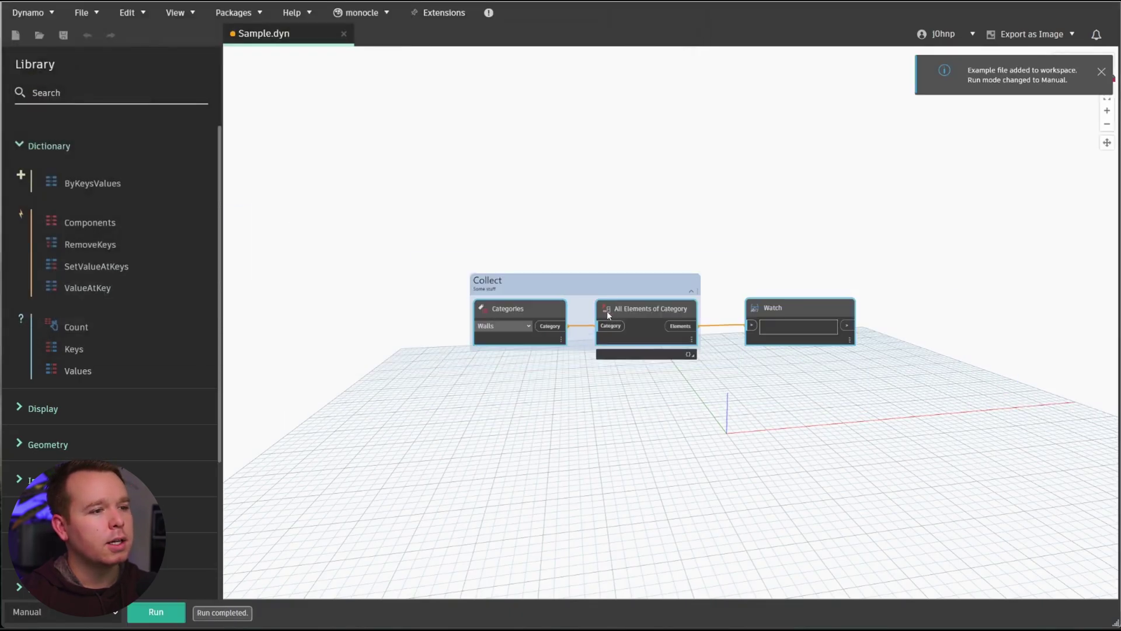
- Insert RoomDictionary-Level.dyn and RoomDictionary-Number.dyn into Sample as well
left_click(129, 12)
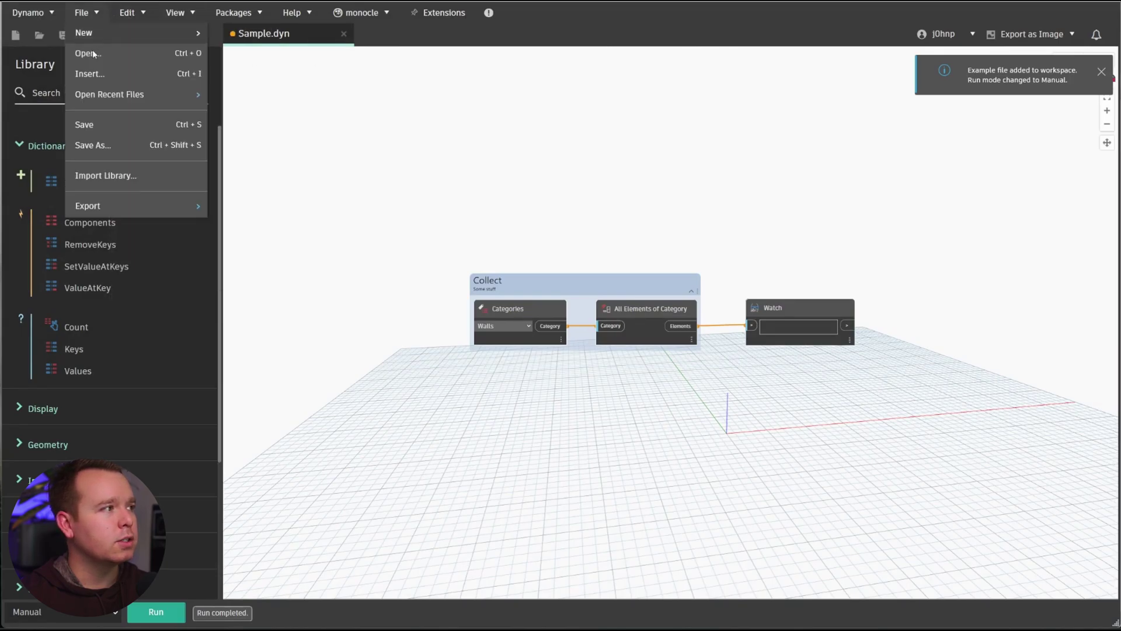
left_click(98, 71)
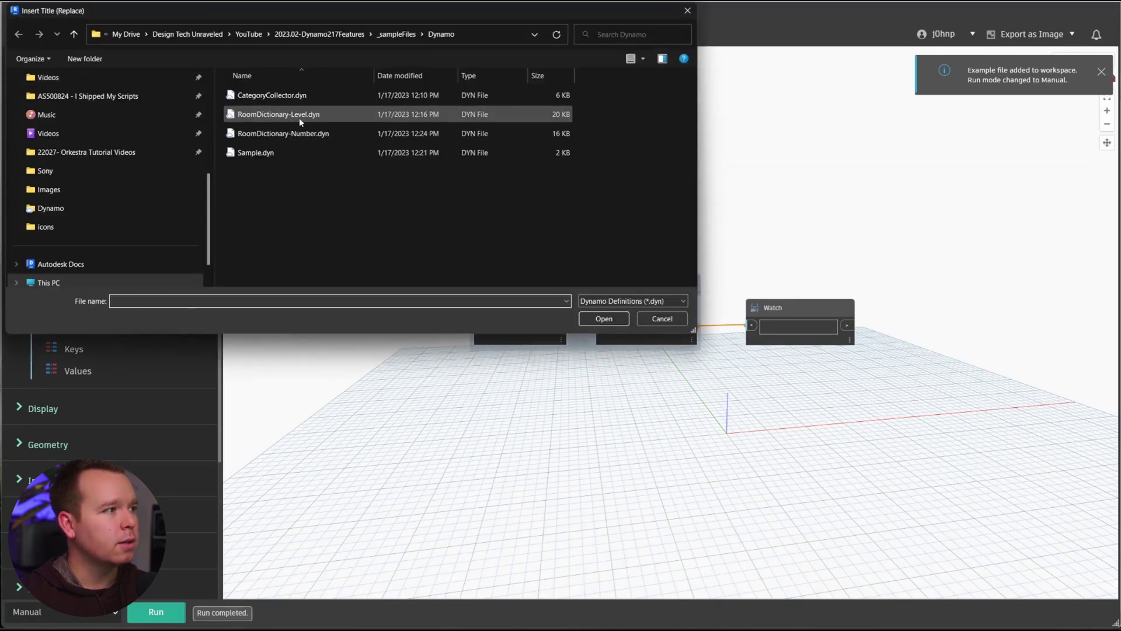
double_click(299, 117)
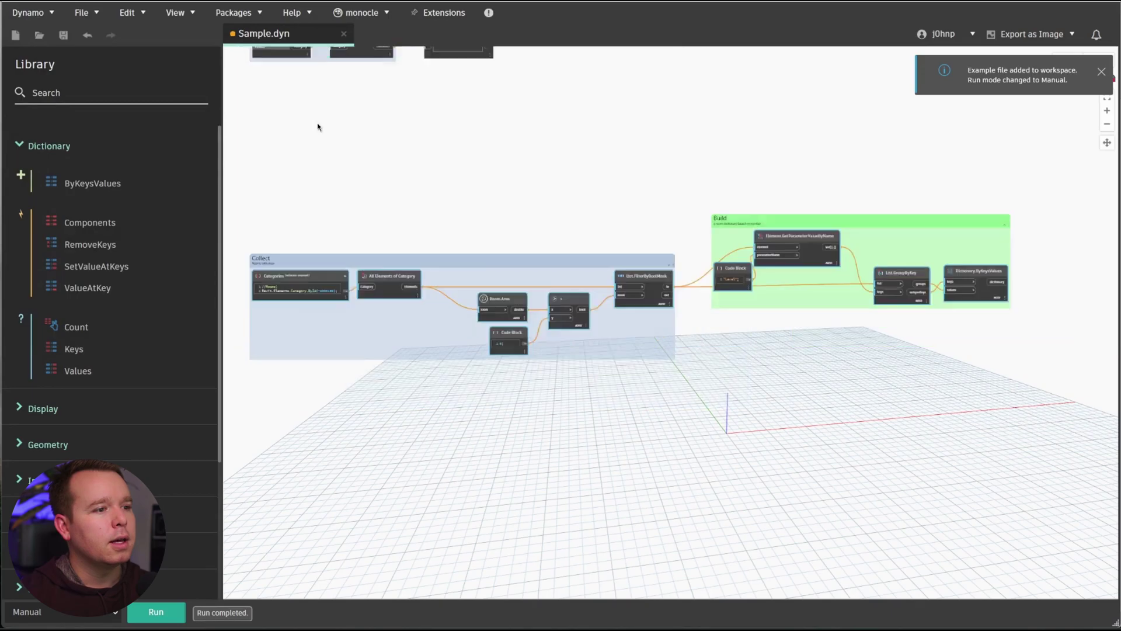
left_click(80, 13)
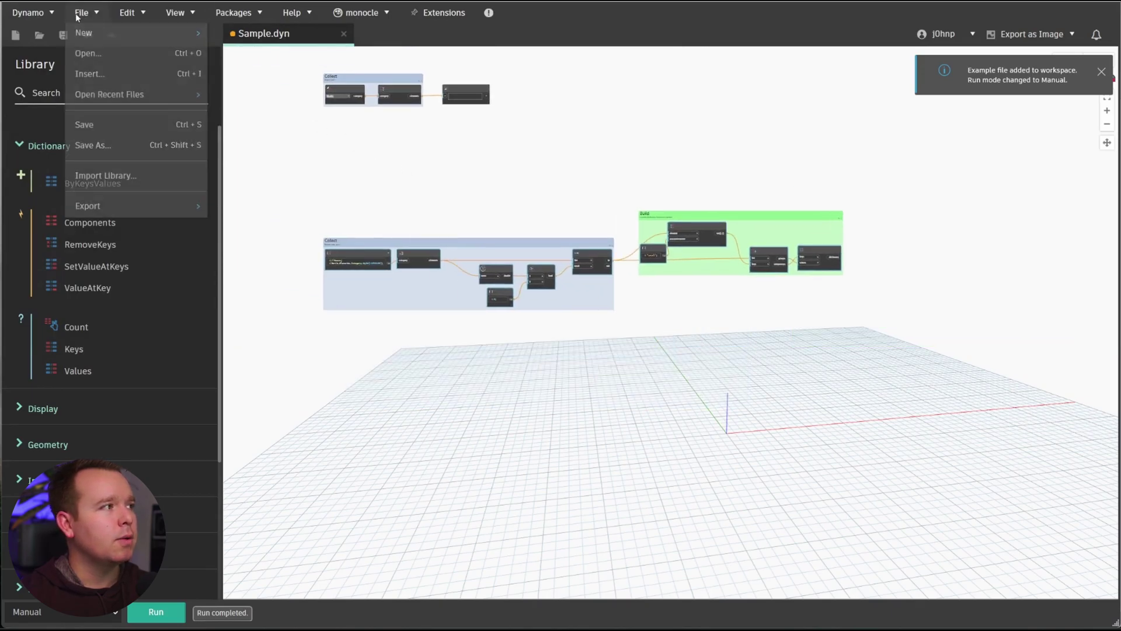
left_click(102, 76)
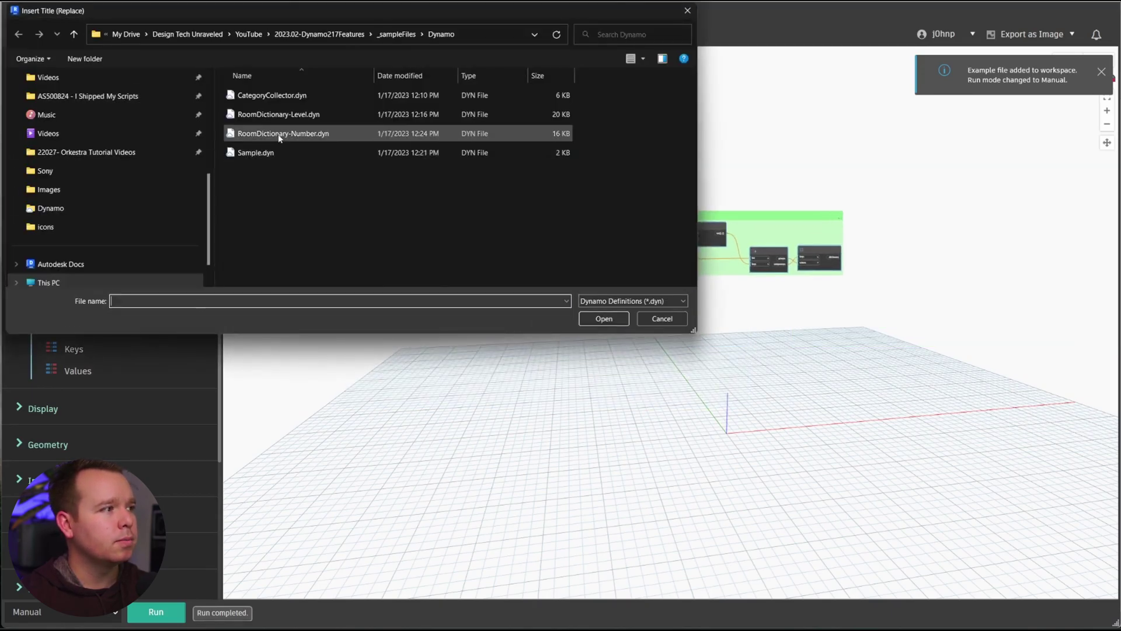
double_click(330, 130)
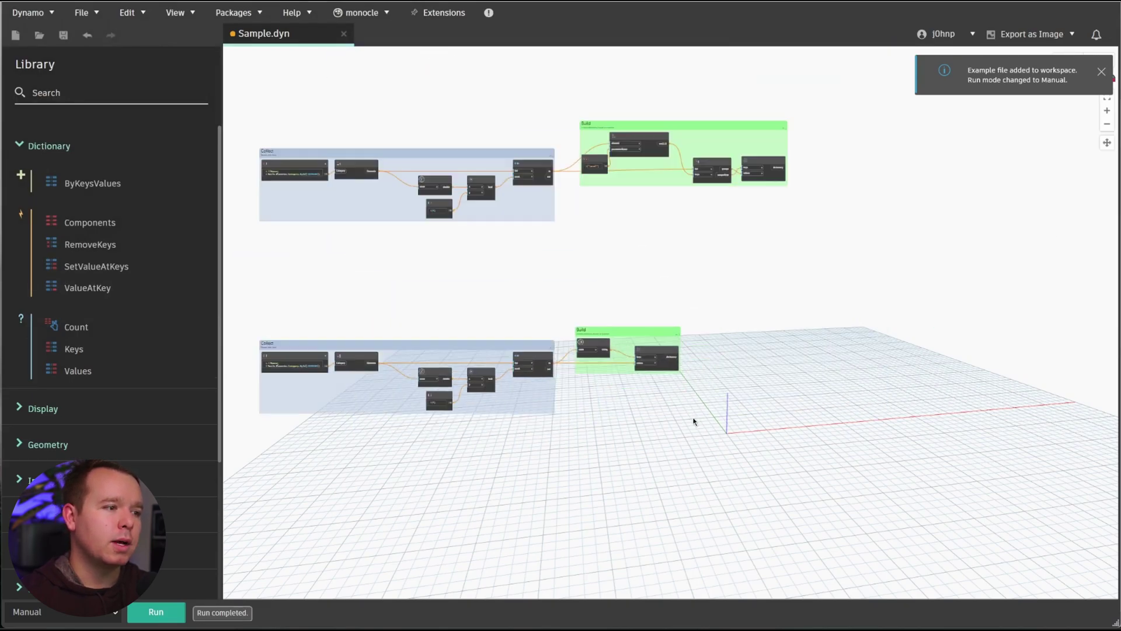
- Drag the inserted graphs' groups into an evenly spaced vertical stack, CategoryCollector on top, and frame them
left_click_drag(658, 425, 435, 300)
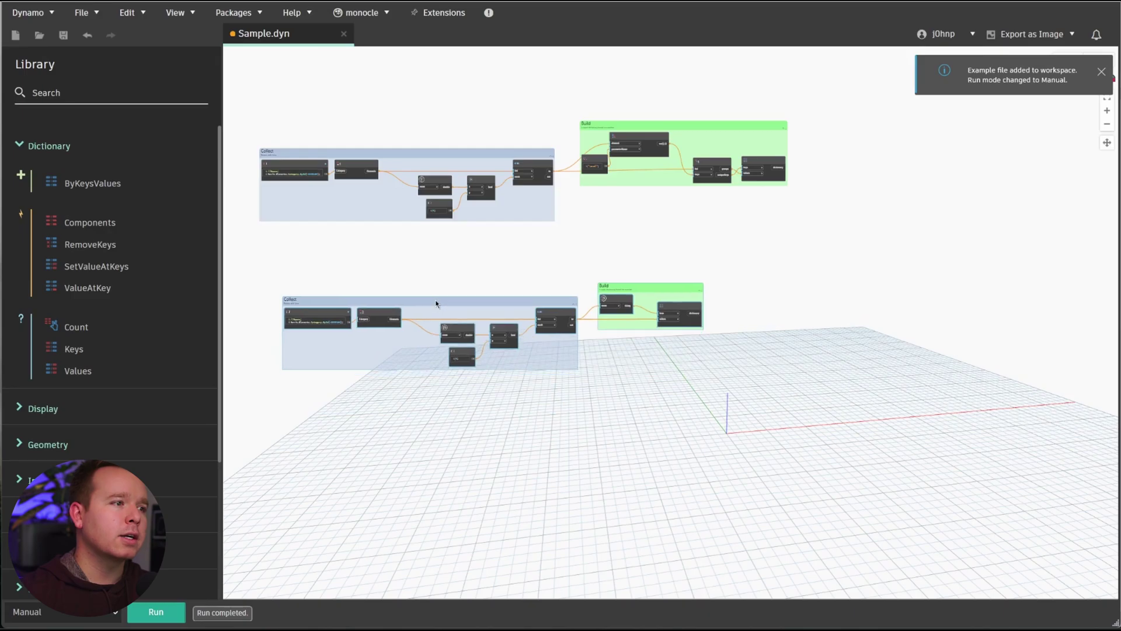
mouse_move(373, 52)
middle_mouse_down()
mouse_move(499, 82)
mouse_move(595, 145)
middle_mouse_up()
mouse_move(595, 146)
left_mouse_down()
mouse_move(468, 100)
mouse_move(462, 150)
left_mouse_up()
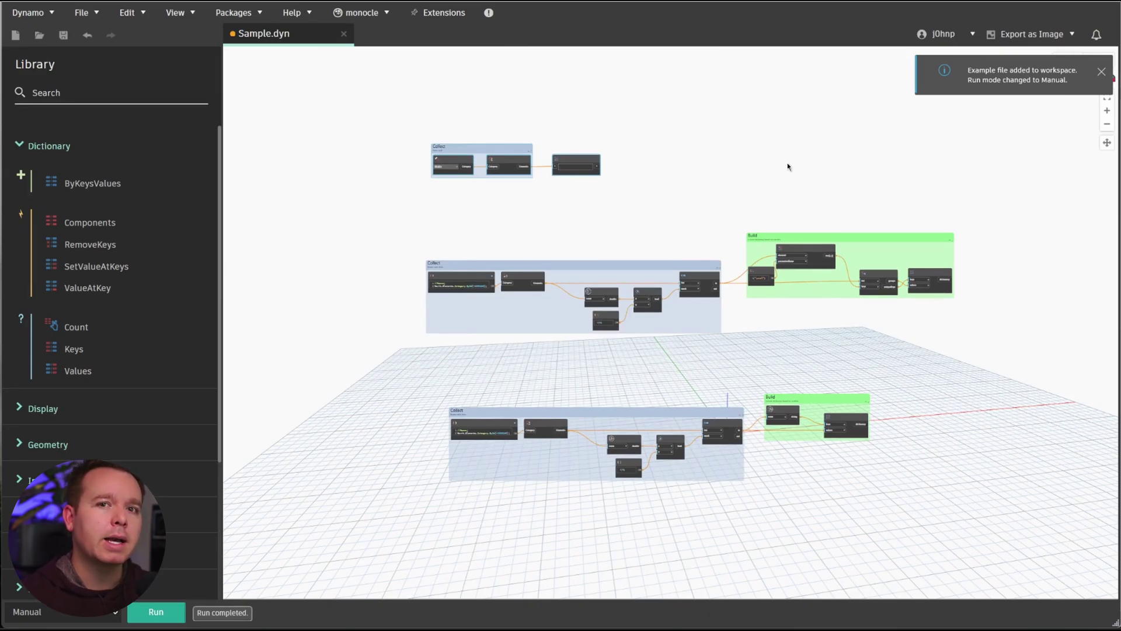
middle_click_drag(828, 158, 797, 107)
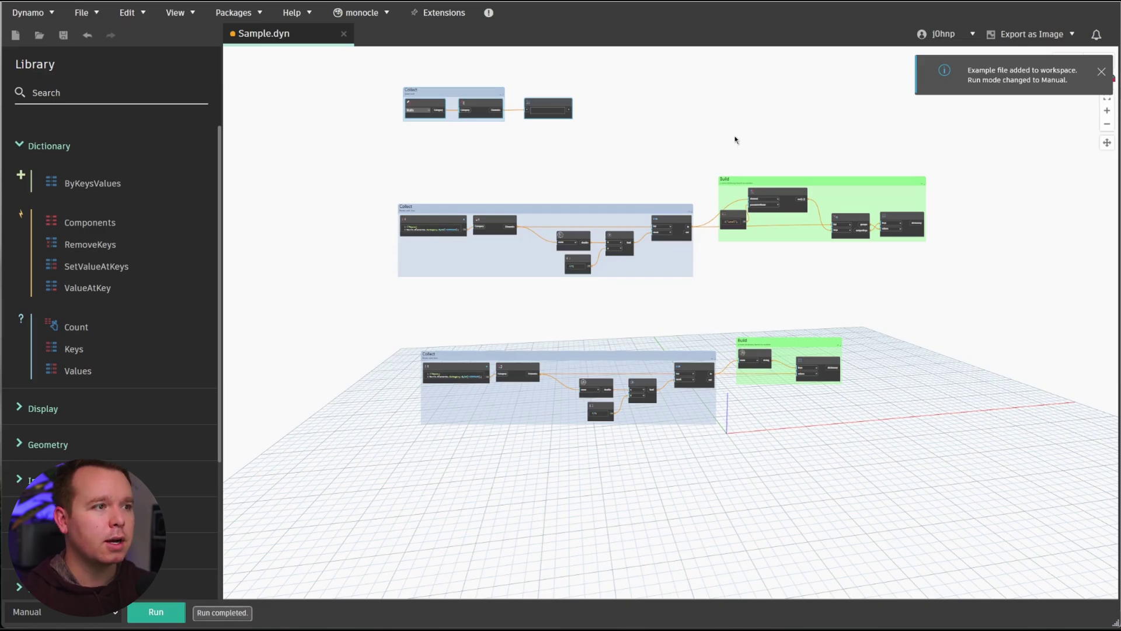
middle_click_drag(726, 138, 696, 147)
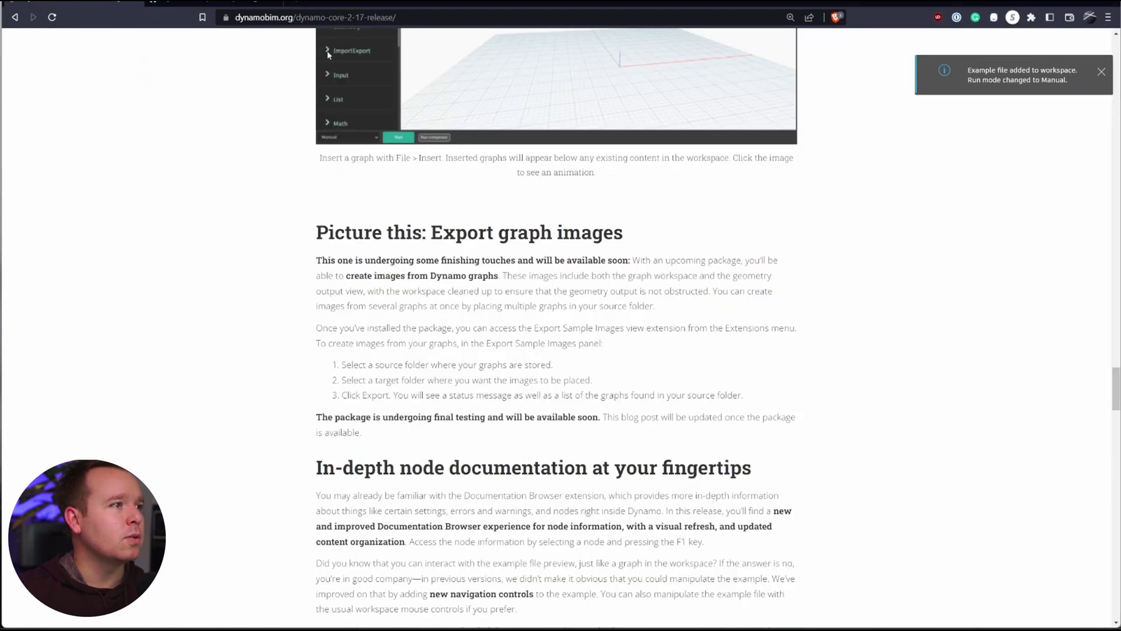
- Scroll the Dynamo Core 2.17 release post to the top and go to the Roadmap page
scroll(467, 213, "up", 1)
scroll(467, 213, "up", 15)
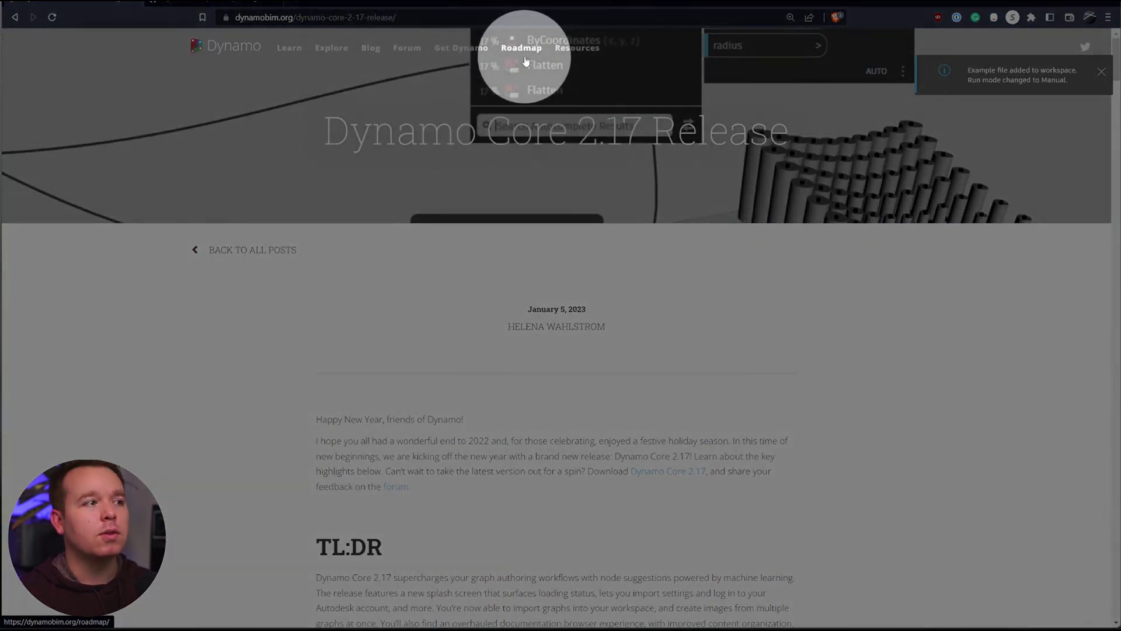
left_click(524, 48)
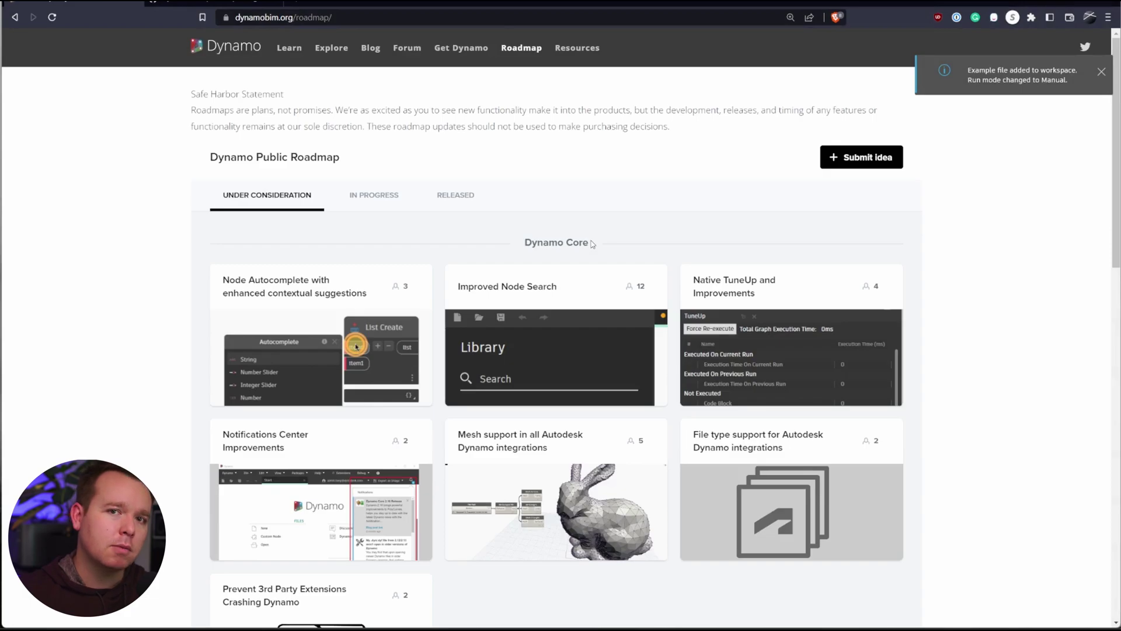
scroll(354, 248, "down", 1)
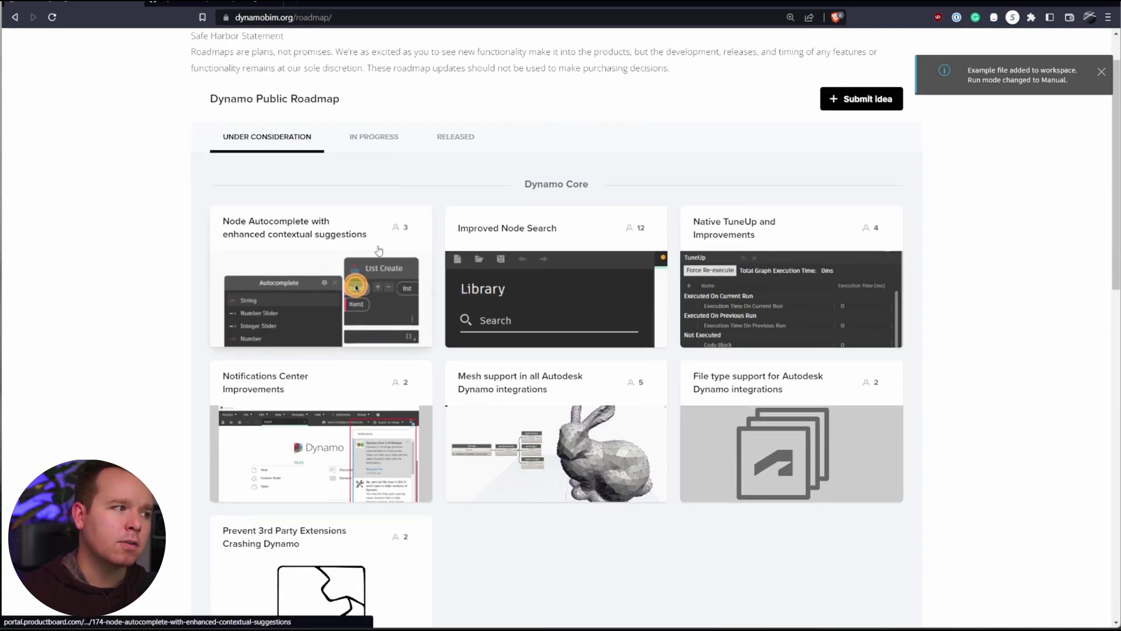